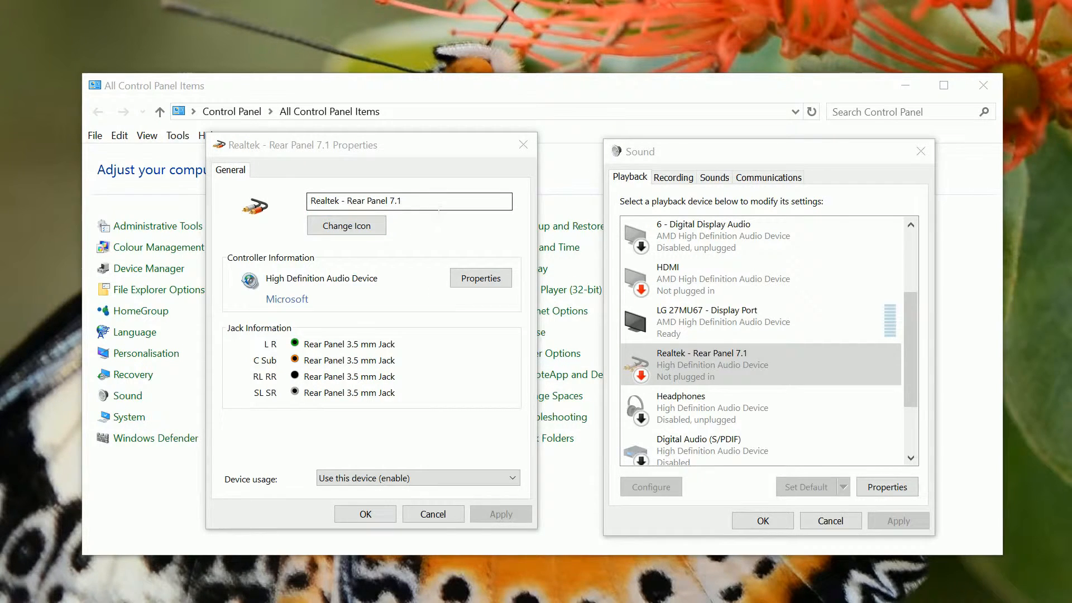
Step: View the available icons for the Realtek - Rear Panel 7.1 device without changing its icon, and close the device's properties
drag(433, 207, 284, 209)
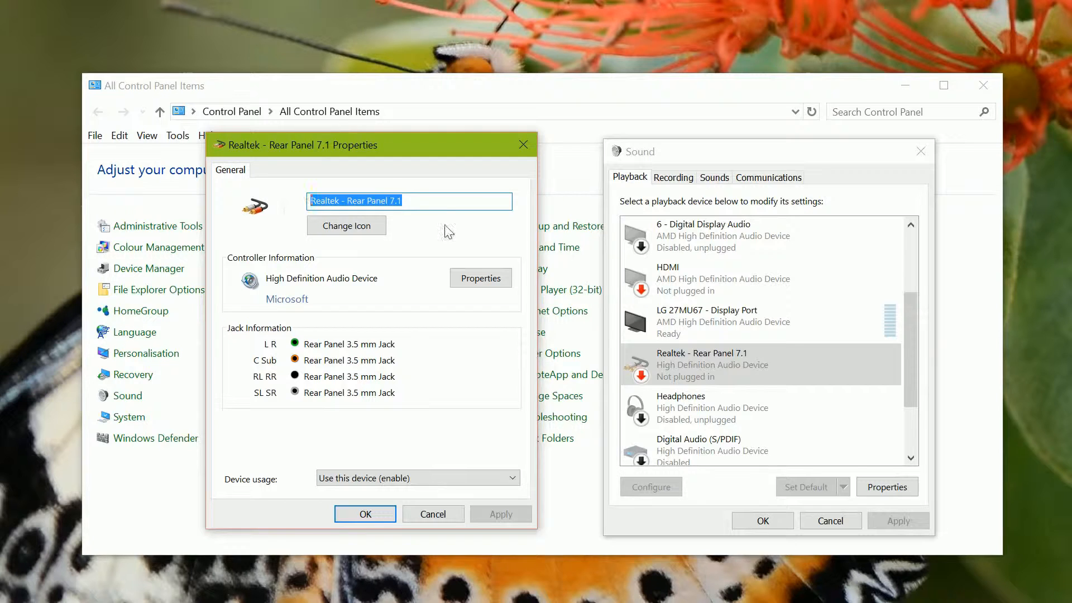
click(339, 233)
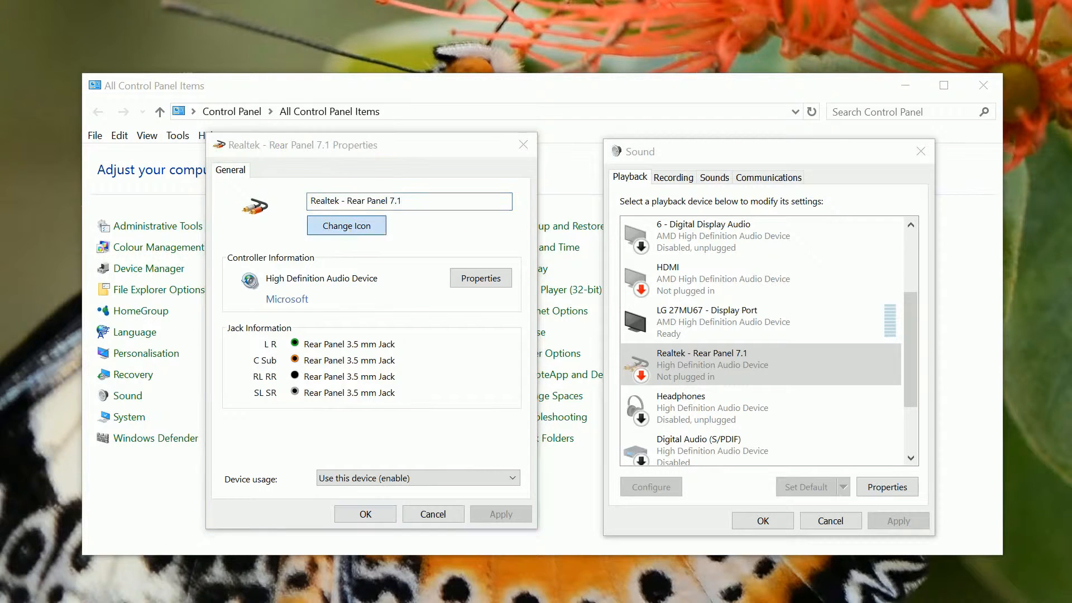
drag(394, 222, 470, 230)
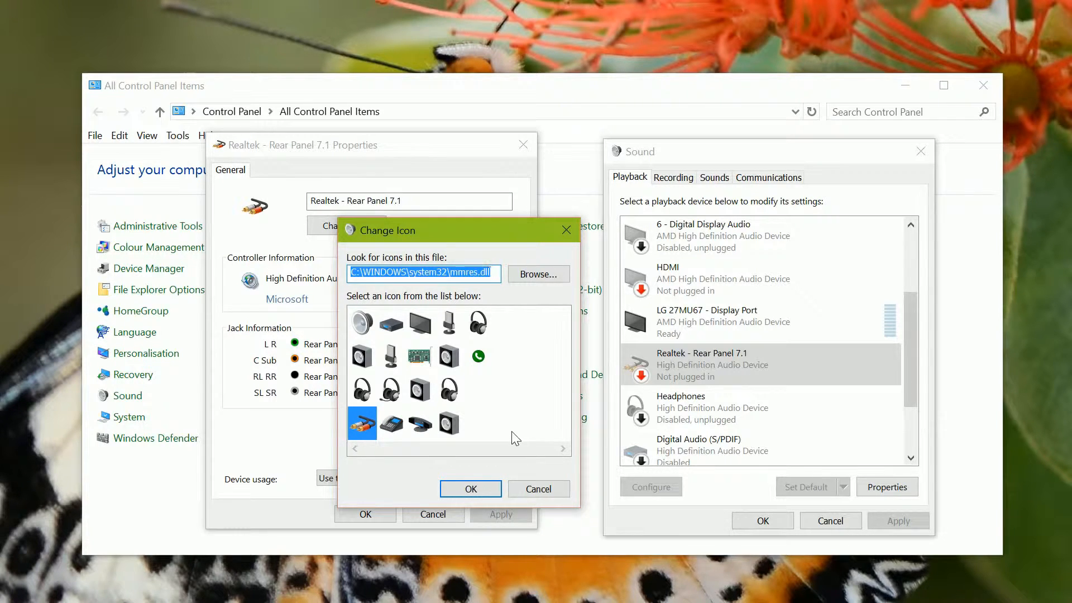
click(546, 498)
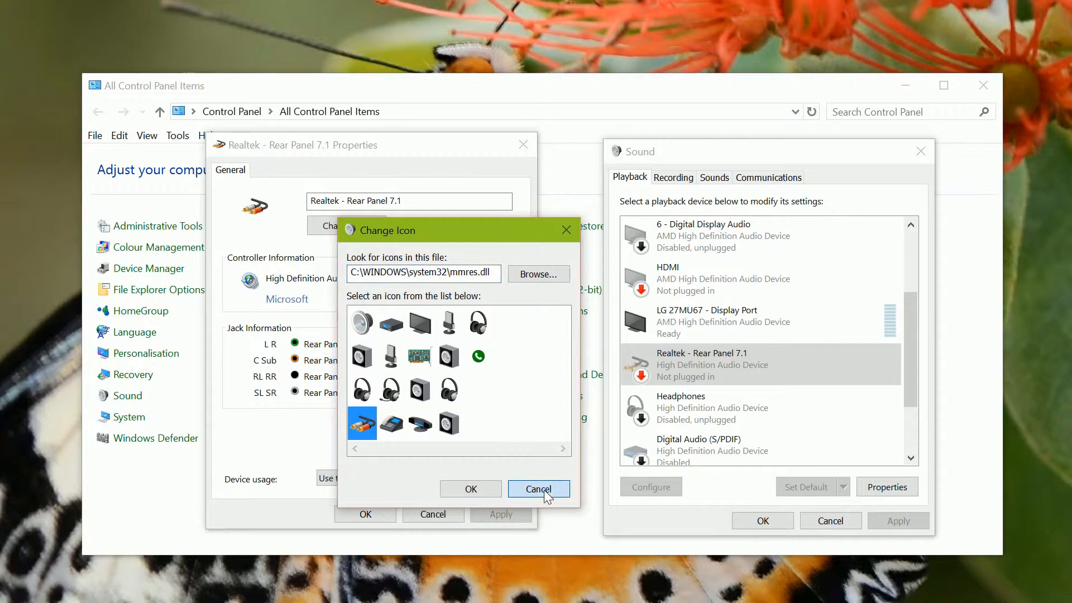
click(383, 514)
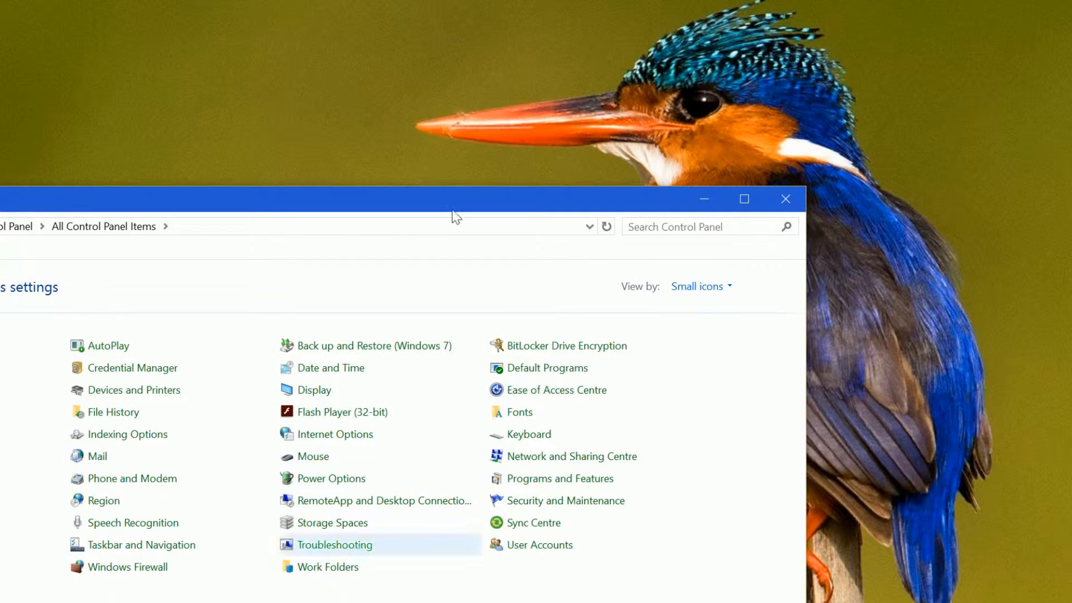
Step: Bring the Control Panel window fully into view, open the Sound settings and move their dialog fully onto the screen
drag(299, 203, 534, 105)
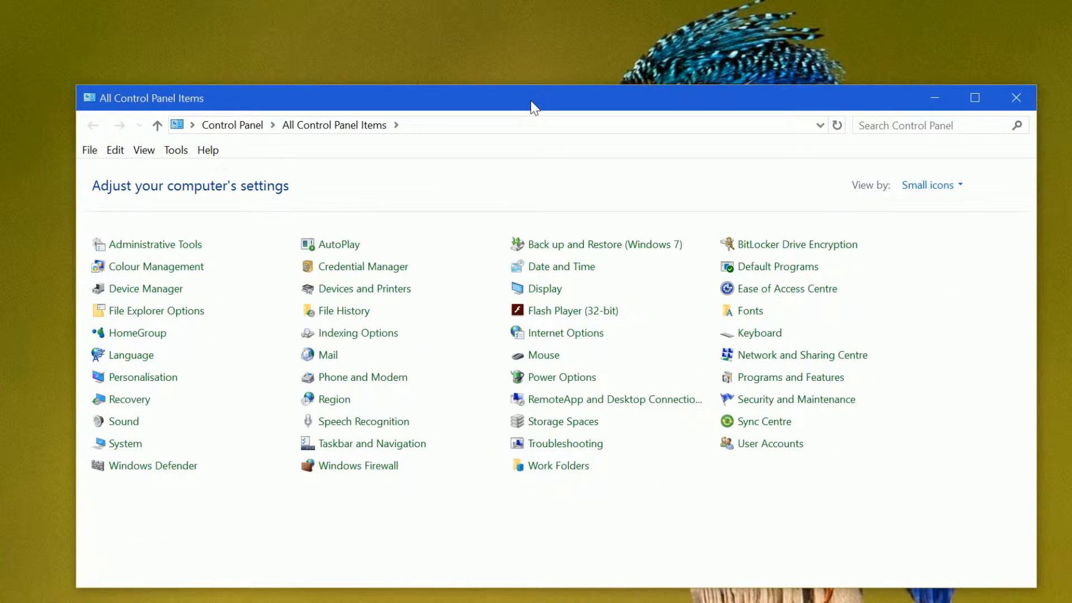
click(135, 427)
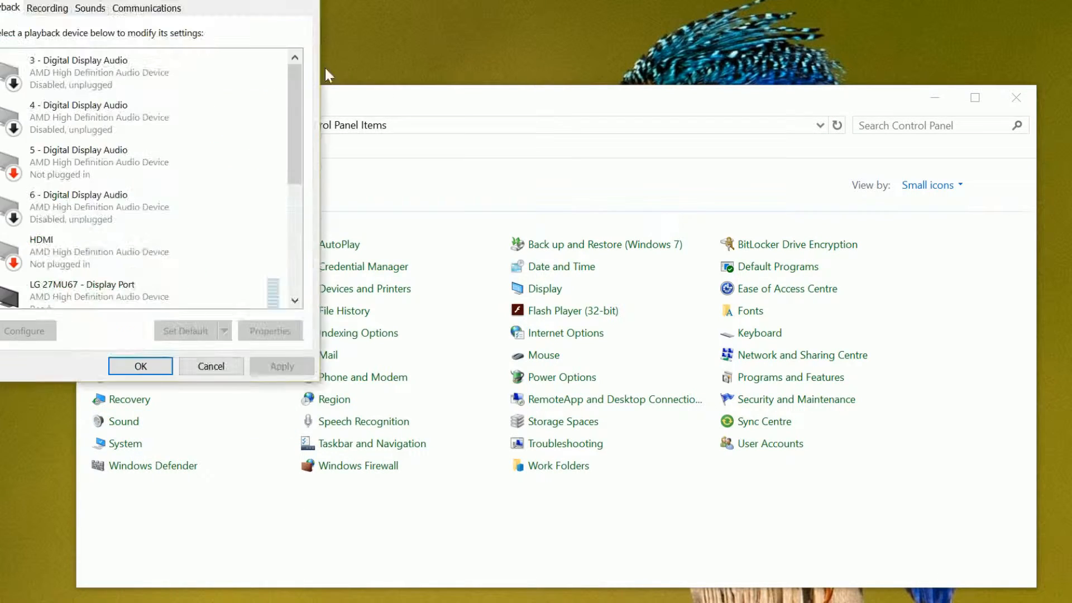
drag(325, 68, 308, 120)
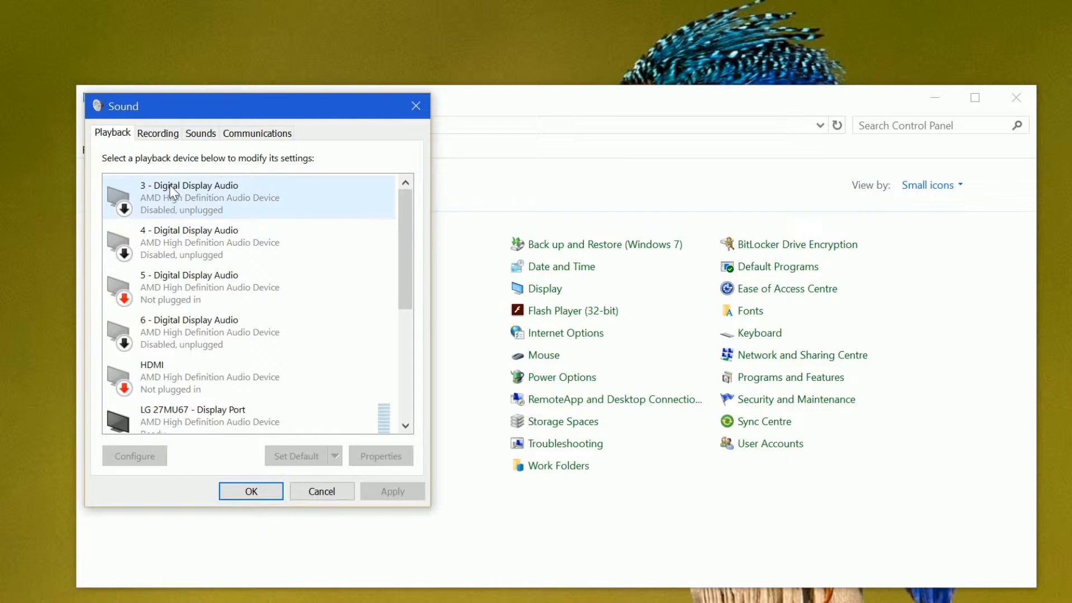
Step: Open the properties of the SONY STR-DN860 (S/PDIF) playback device beside the device list, leaving its name as it is
drag(406, 205, 404, 394)
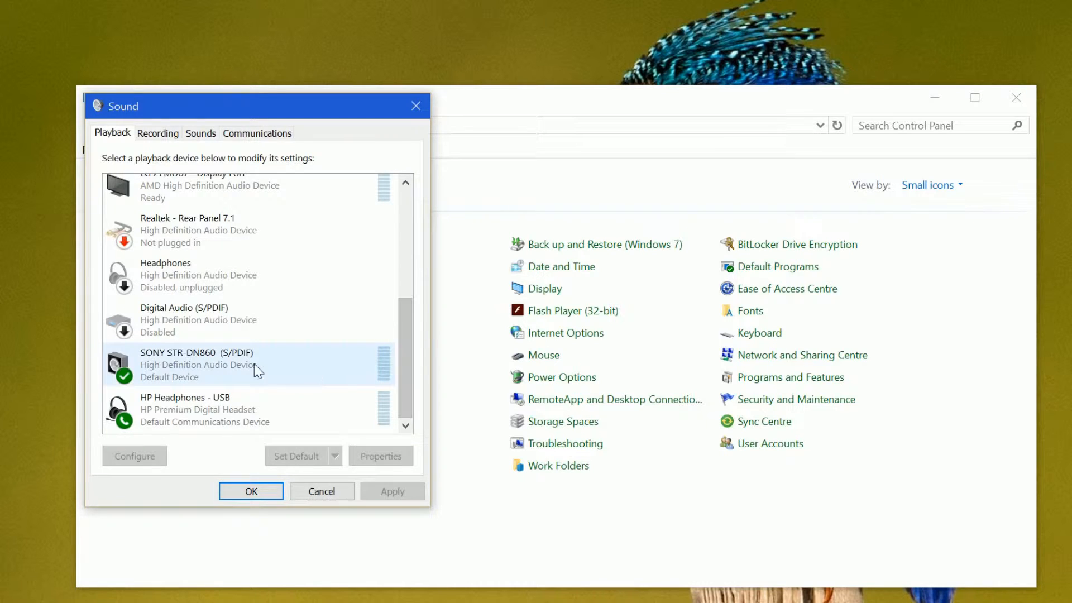
click(200, 355)
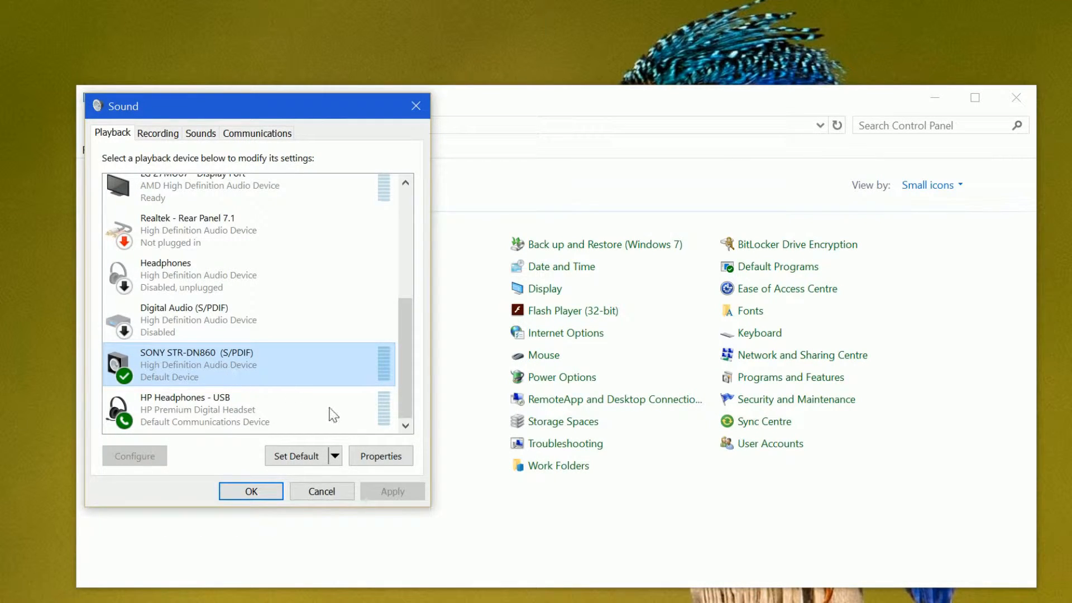
click(384, 462)
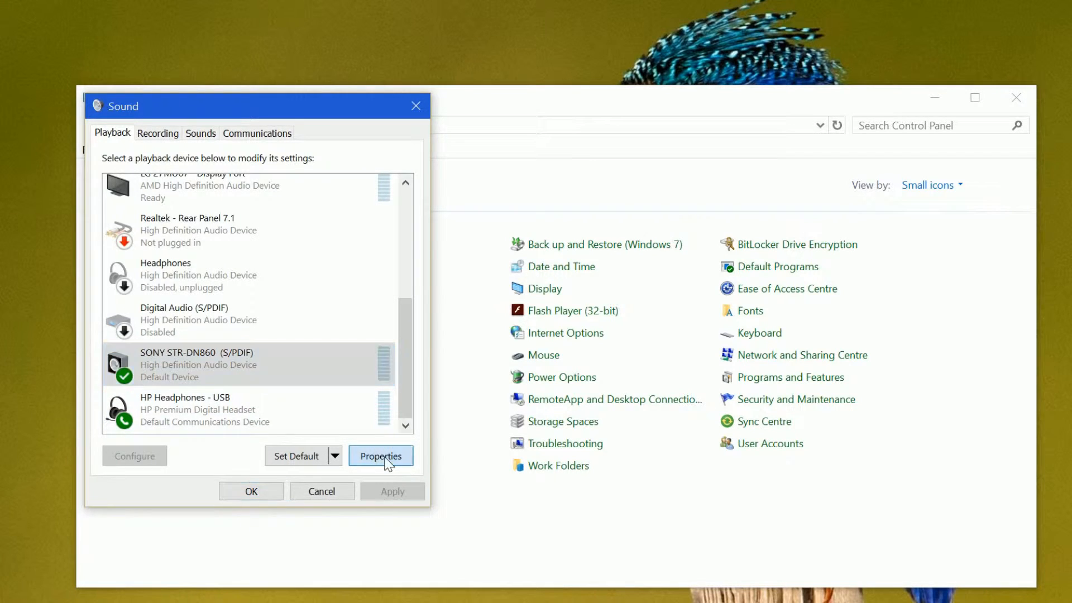
drag(347, 177, 658, 142)
click(663, 195)
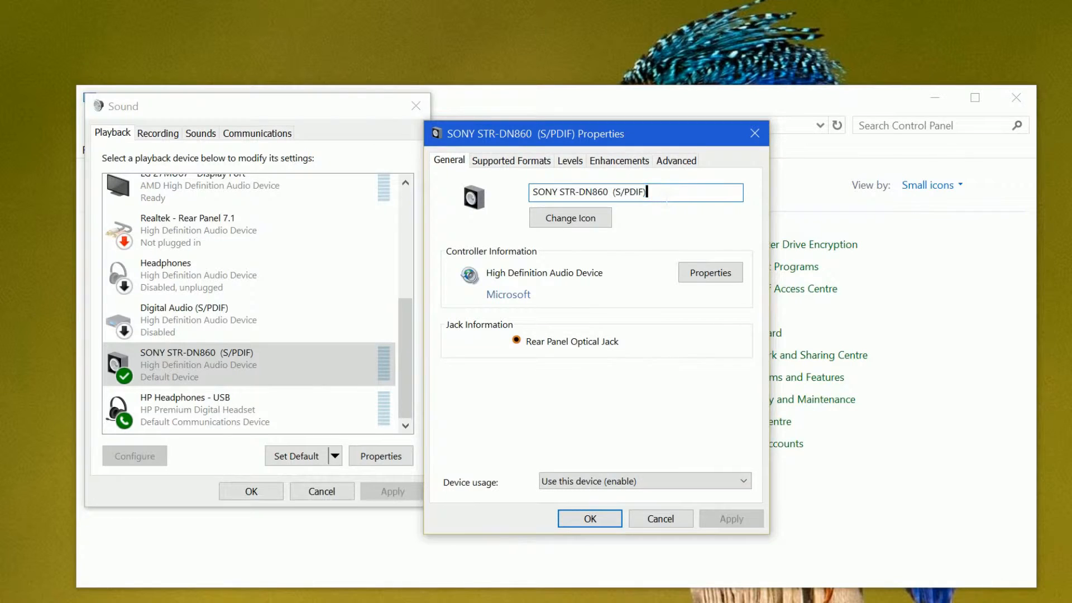
drag(661, 194, 533, 193)
click(677, 197)
Step: Review the audio controller's driver, details and events information, and the receiver's device usage options, without changing anything
click(710, 272)
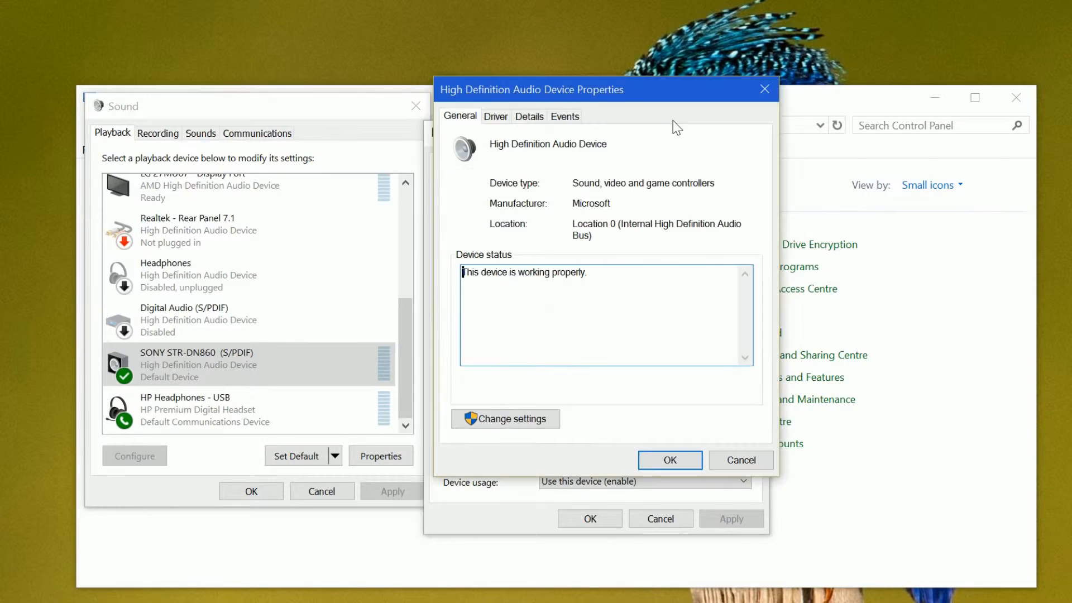
drag(612, 86, 842, 146)
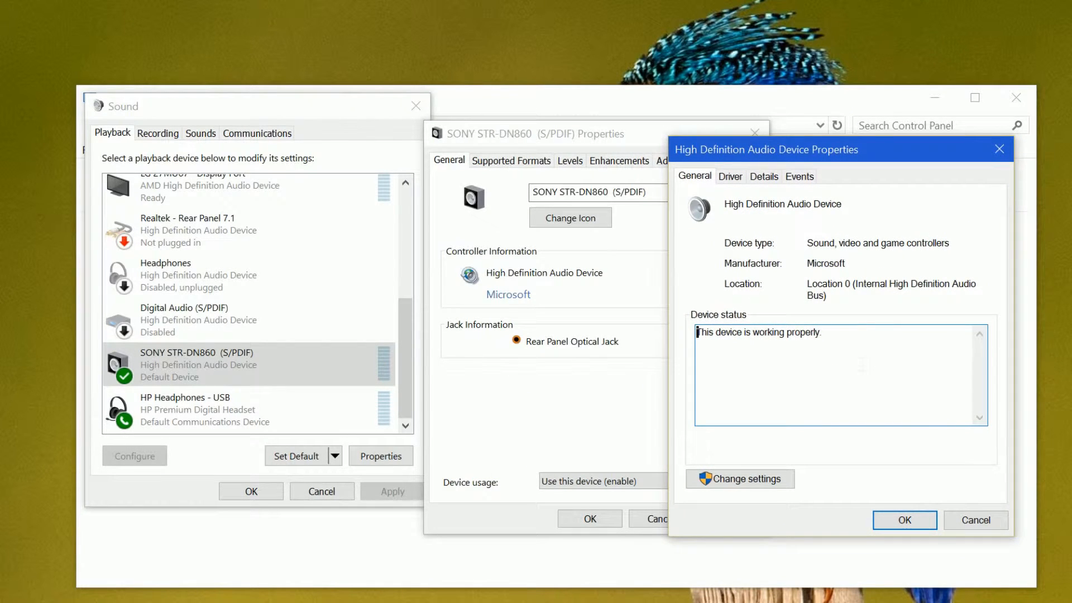
click(729, 176)
click(775, 181)
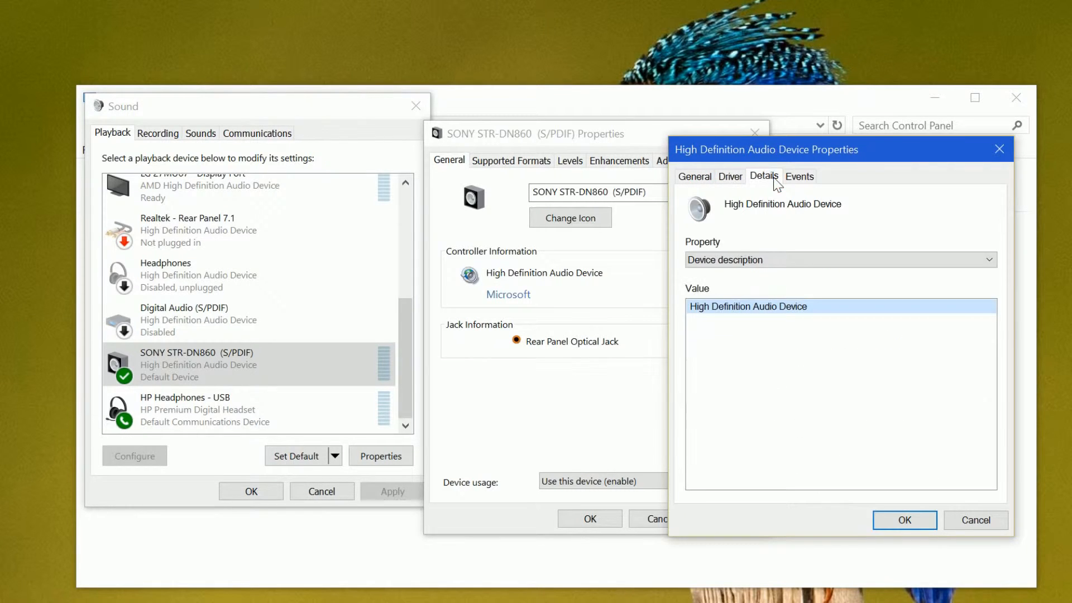
click(798, 175)
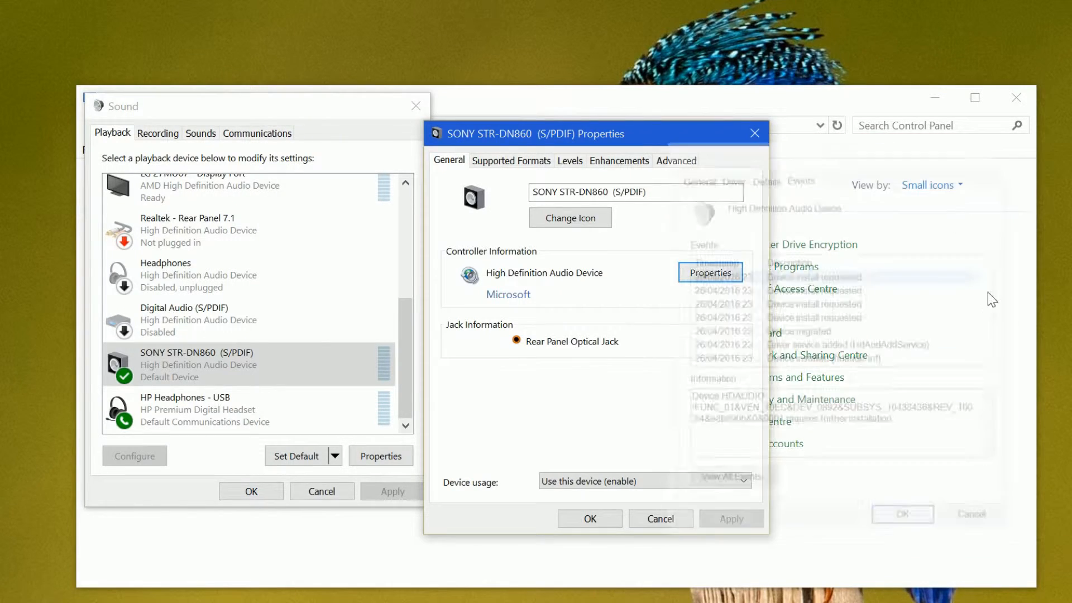
click(999, 152)
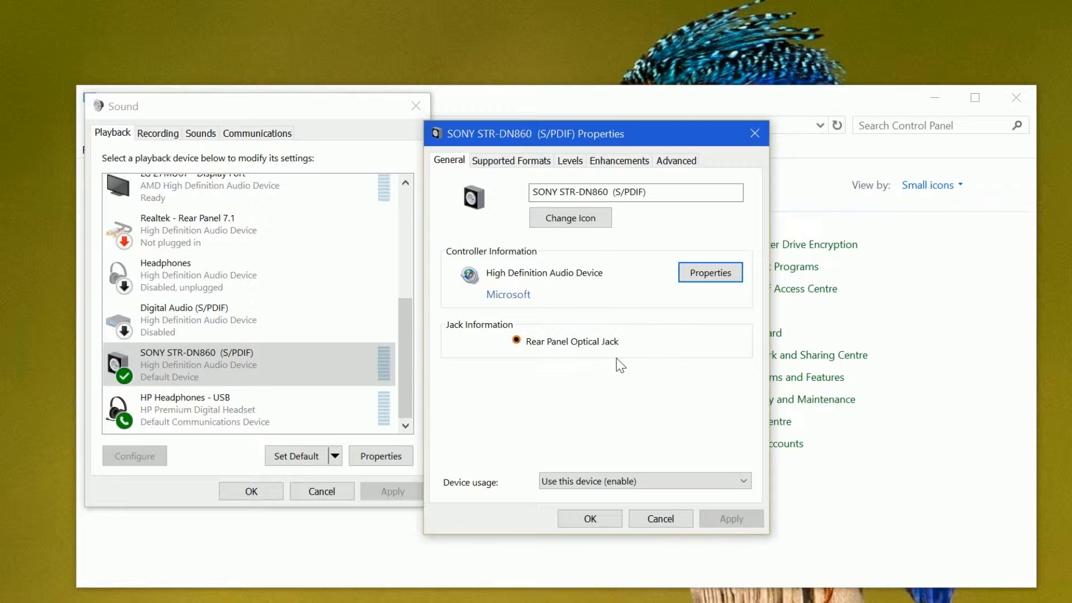
click(688, 480)
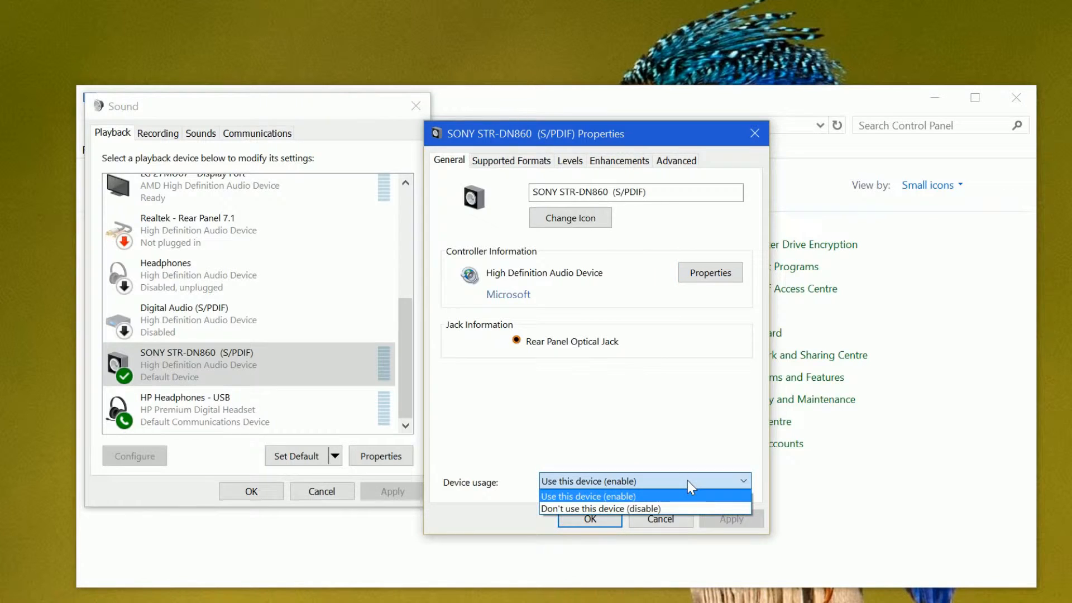
click(689, 479)
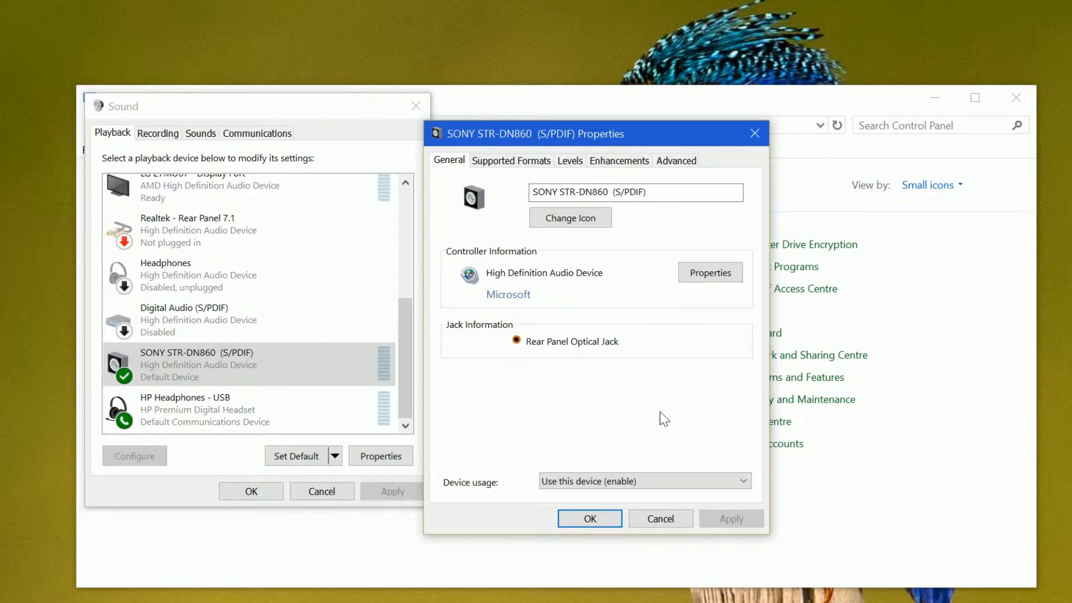
Step: Test the receiver's DTS Audio and Dolby Digital formats, keeping both enabled and answering that the DTS sound was heard
click(488, 160)
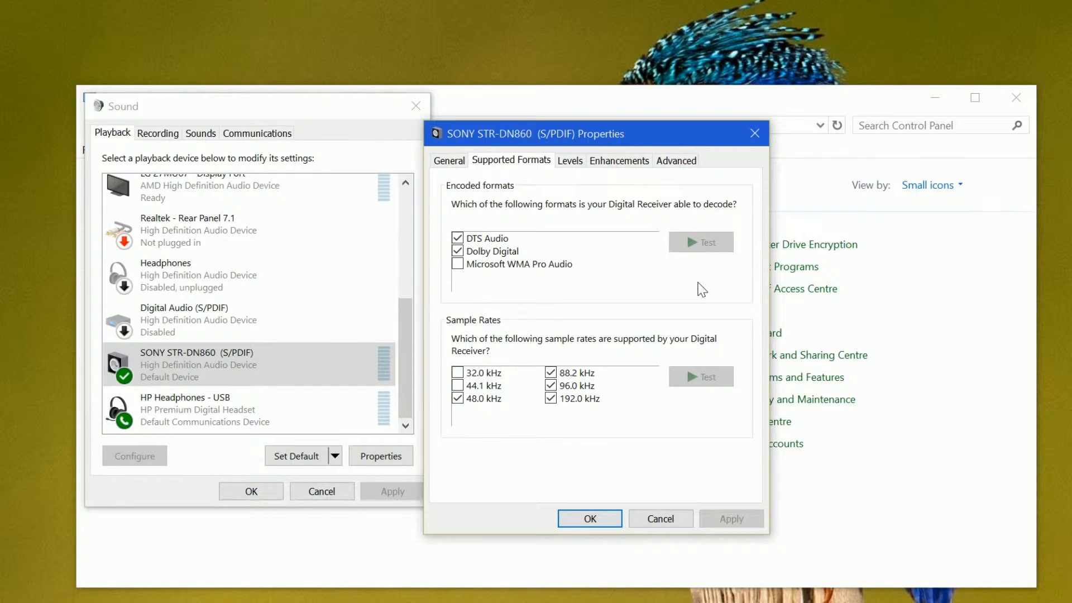
click(497, 240)
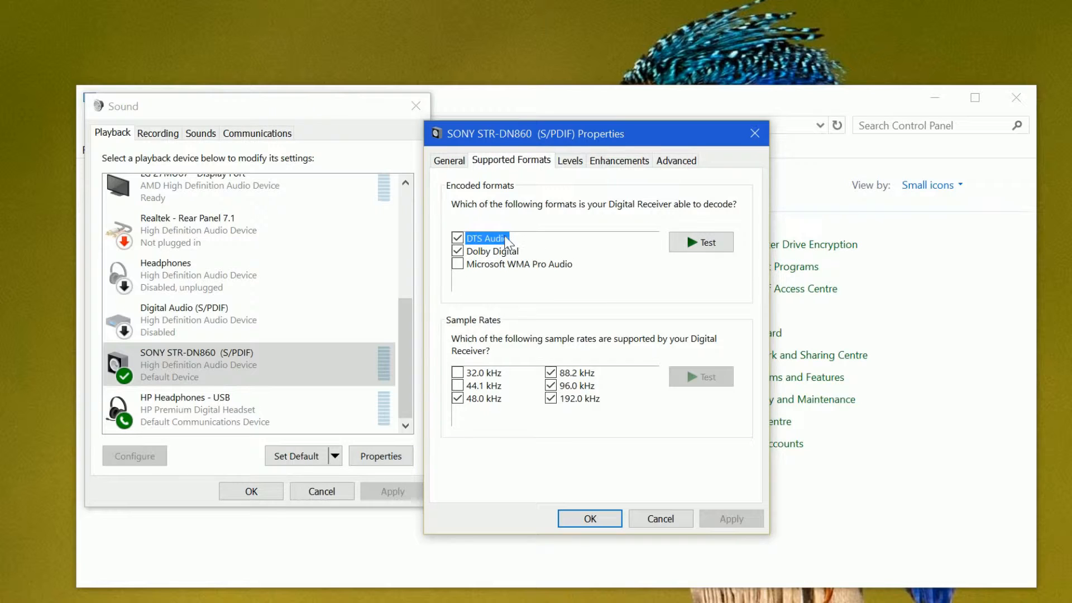
click(456, 238)
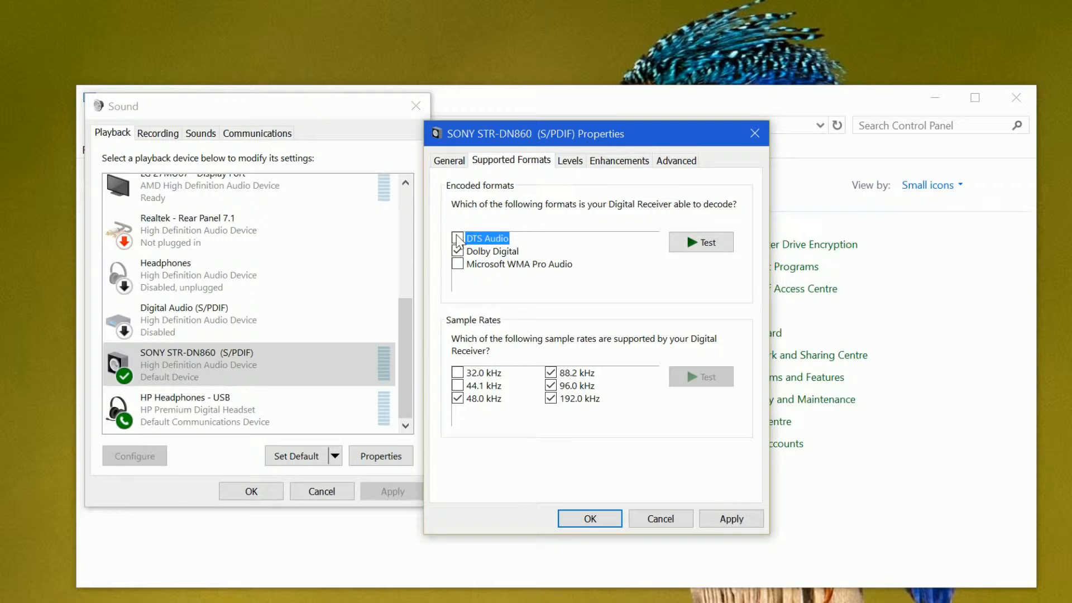
click(456, 235)
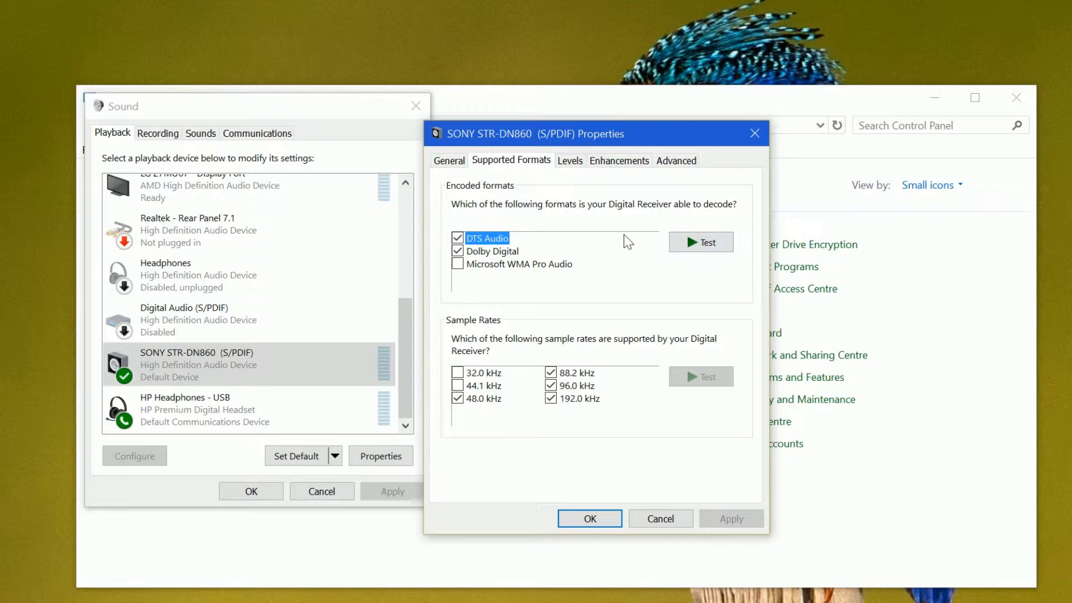
click(697, 244)
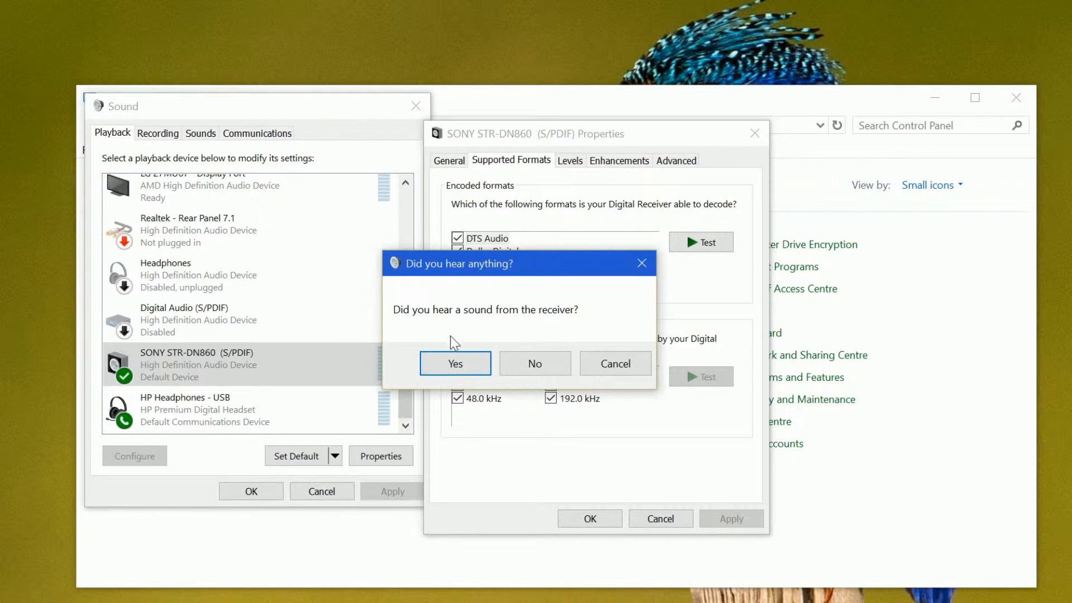
click(455, 366)
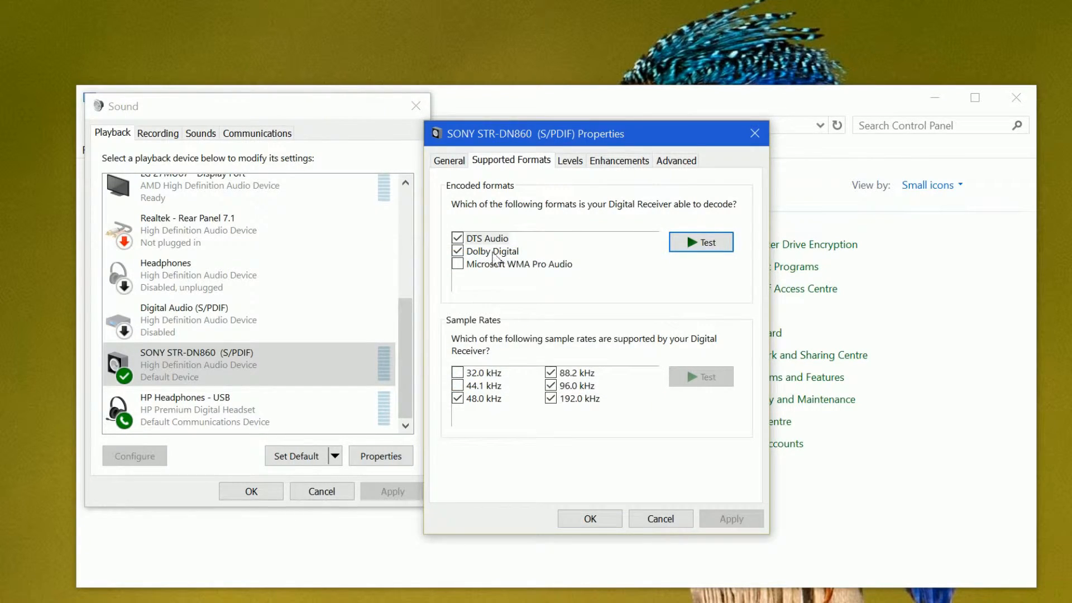
click(513, 252)
click(700, 243)
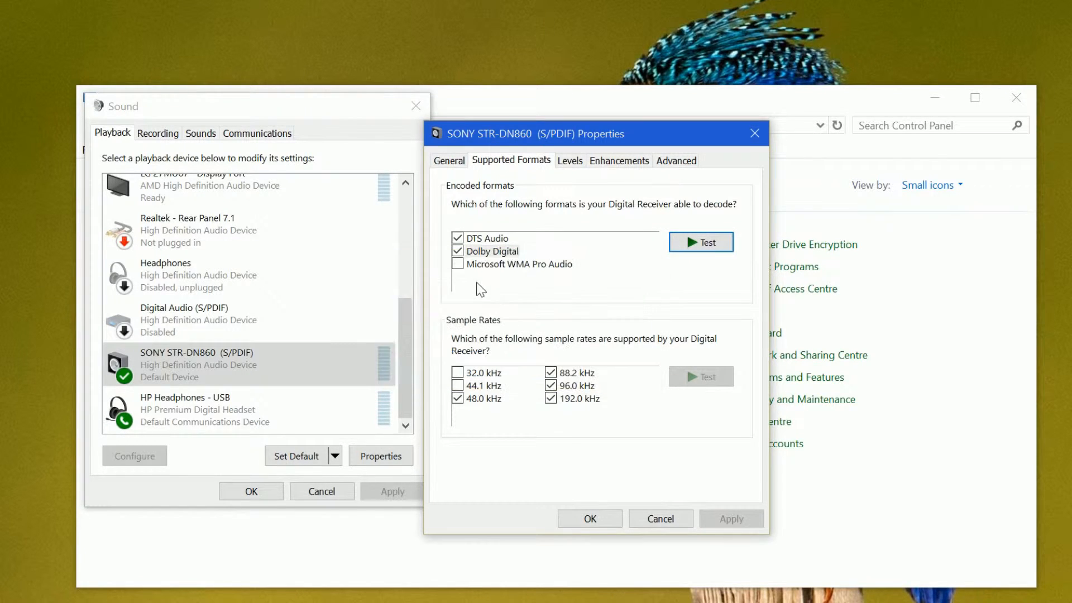
Step: Enable the Microsoft WMA Pro Audio format and test it on the receiver, answering that no sound was heard
click(457, 264)
click(531, 263)
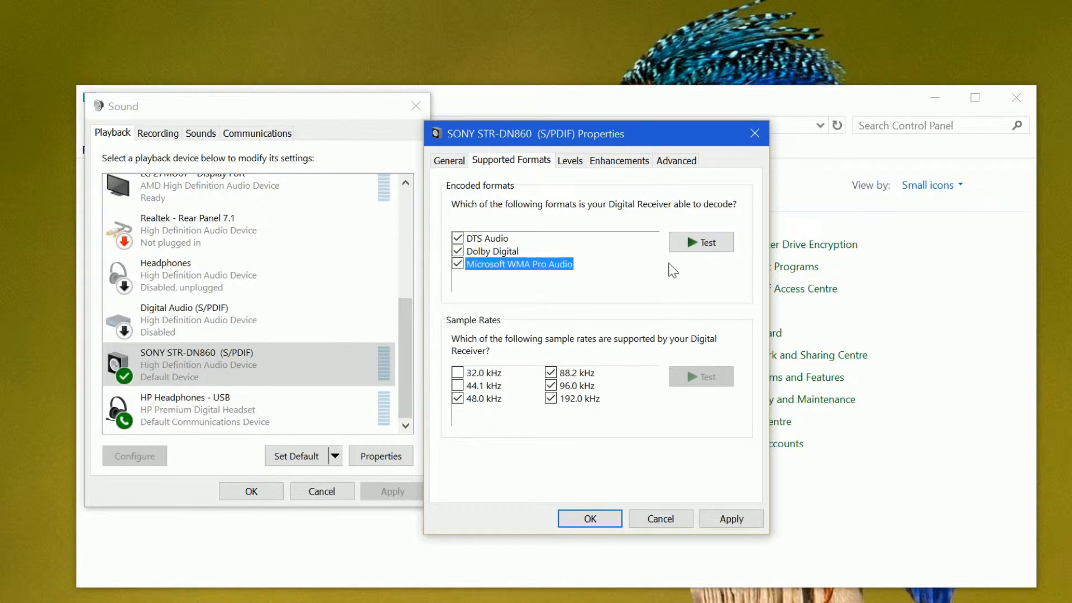
click(692, 245)
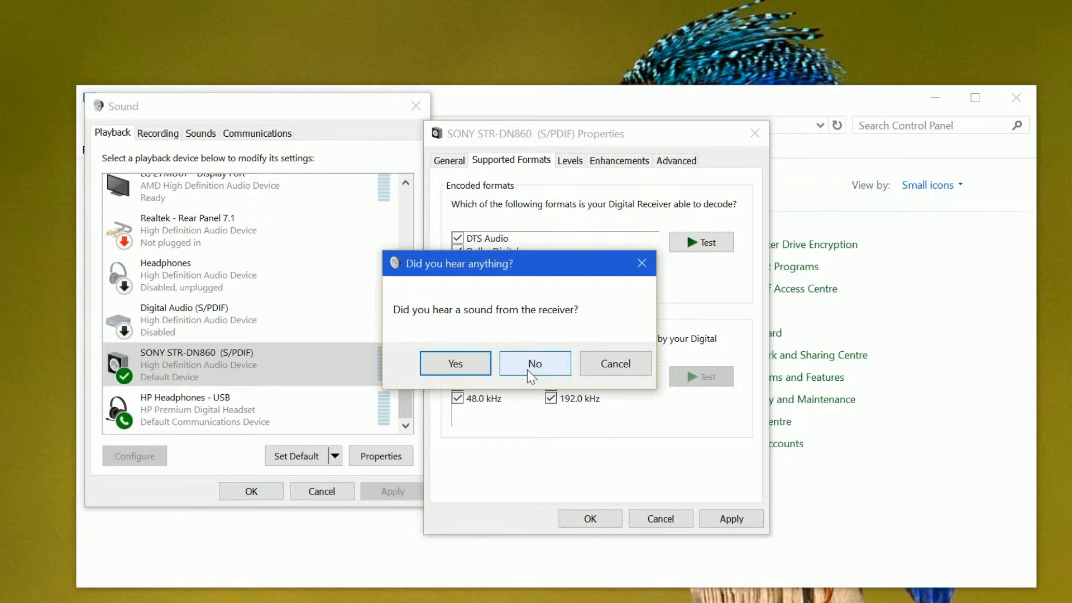
click(534, 371)
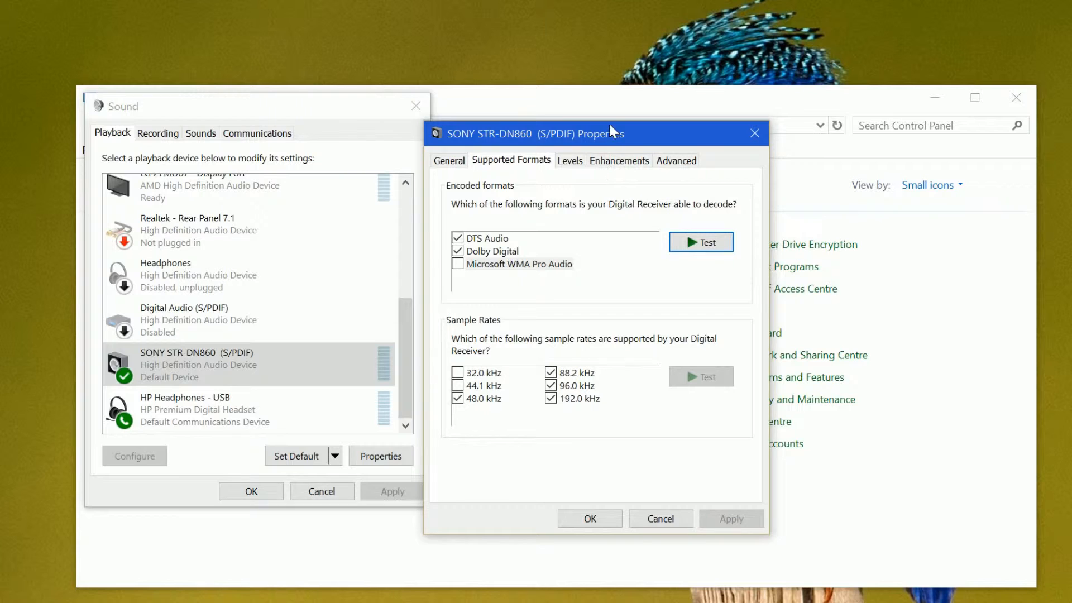
Step: Test the 192.0 kHz sample rate on the receiver and answer that a sound was heard
drag(626, 138, 521, 100)
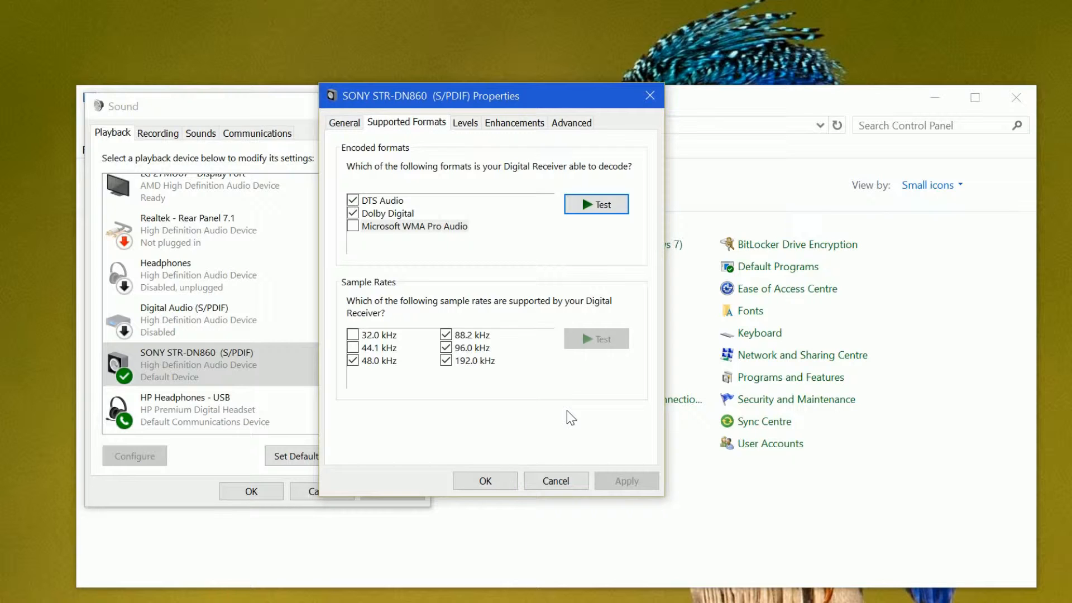
click(487, 365)
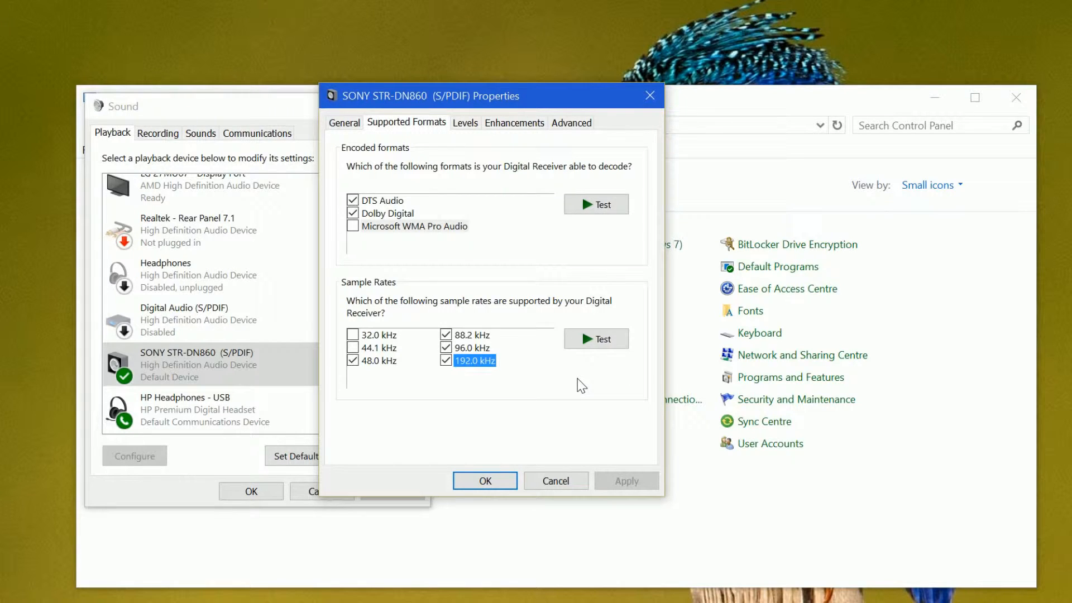
click(592, 345)
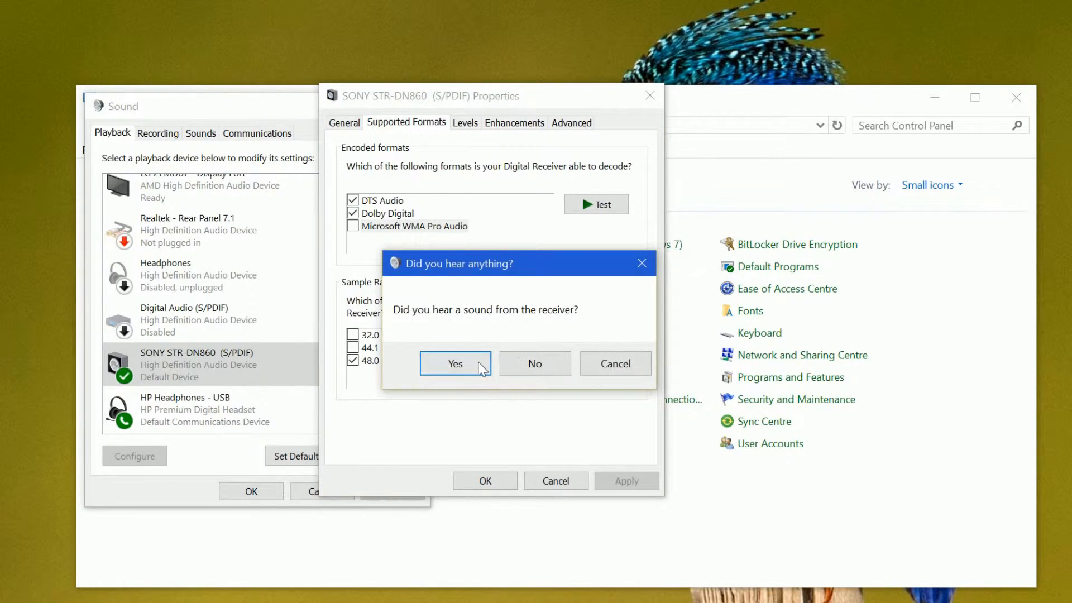
click(480, 366)
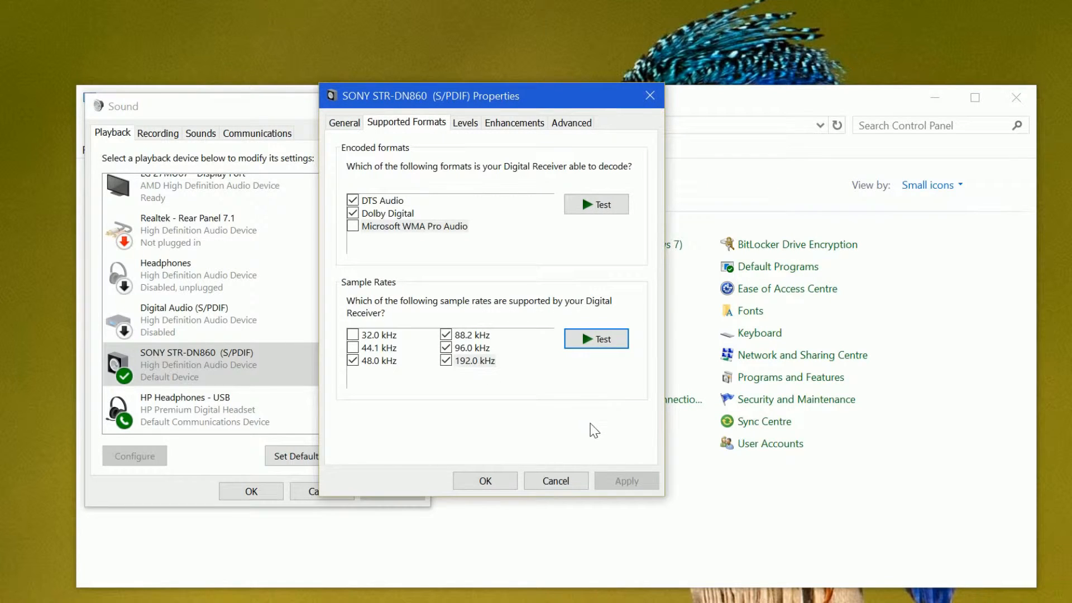
Step: Raise the Digital Audio (S/PDIF) output level of the receiver to 86
click(463, 123)
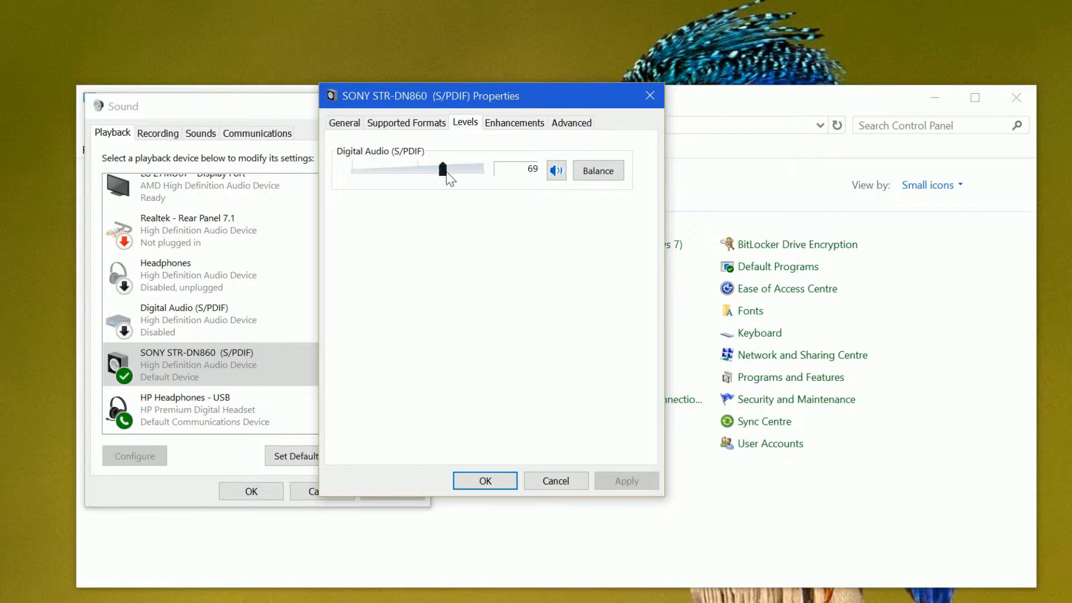
drag(443, 173, 464, 173)
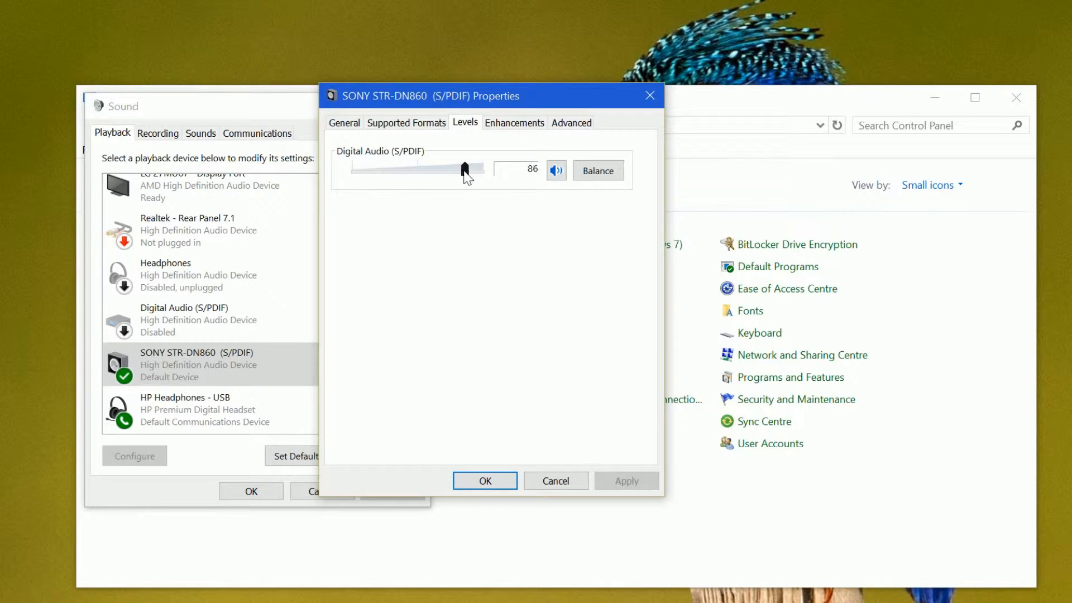
Step: Review the cut-off choices of the receiver's Low Frequency Protection enhancement, keep 80 Hz selected and cancel its settings
click(518, 125)
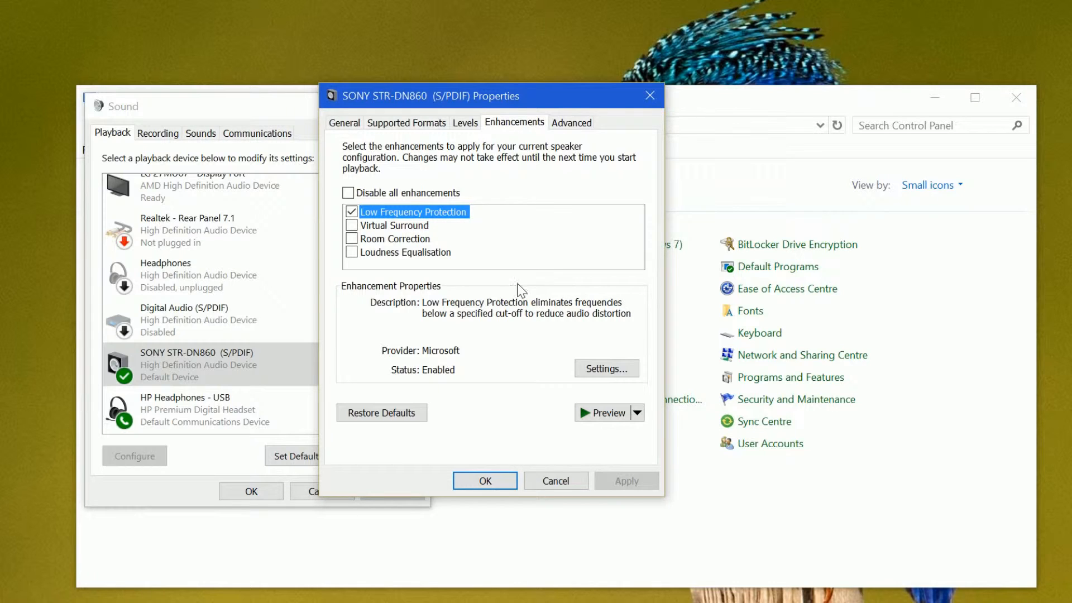
click(600, 369)
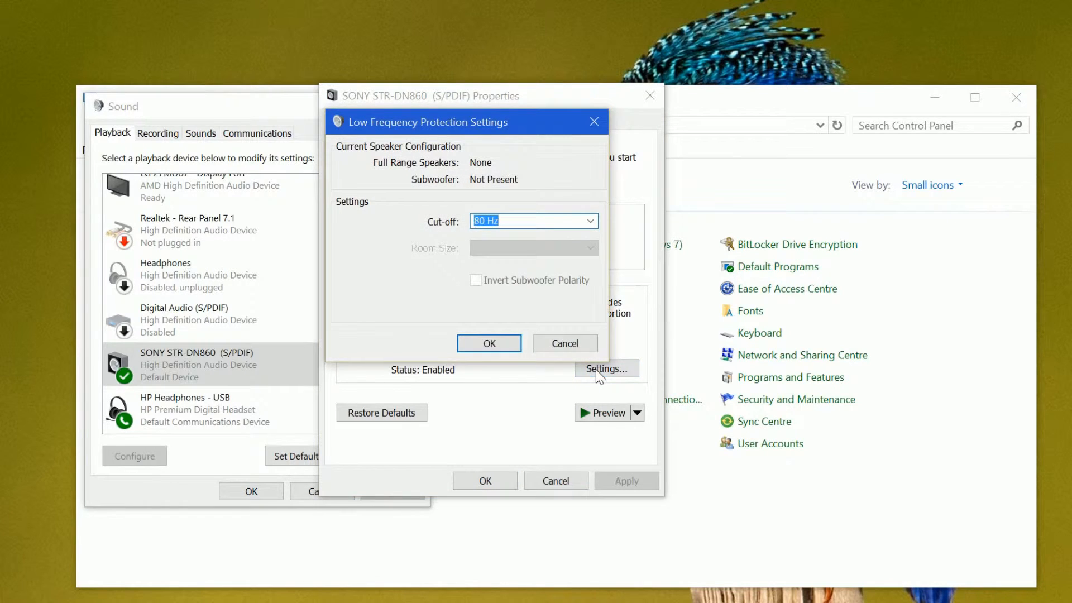
click(590, 222)
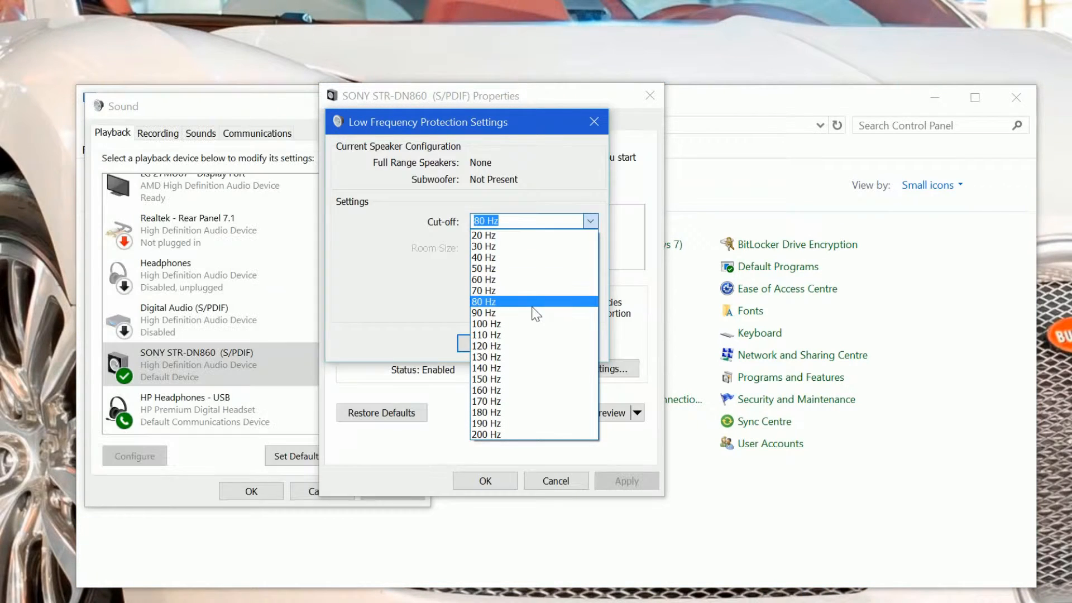
click(532, 302)
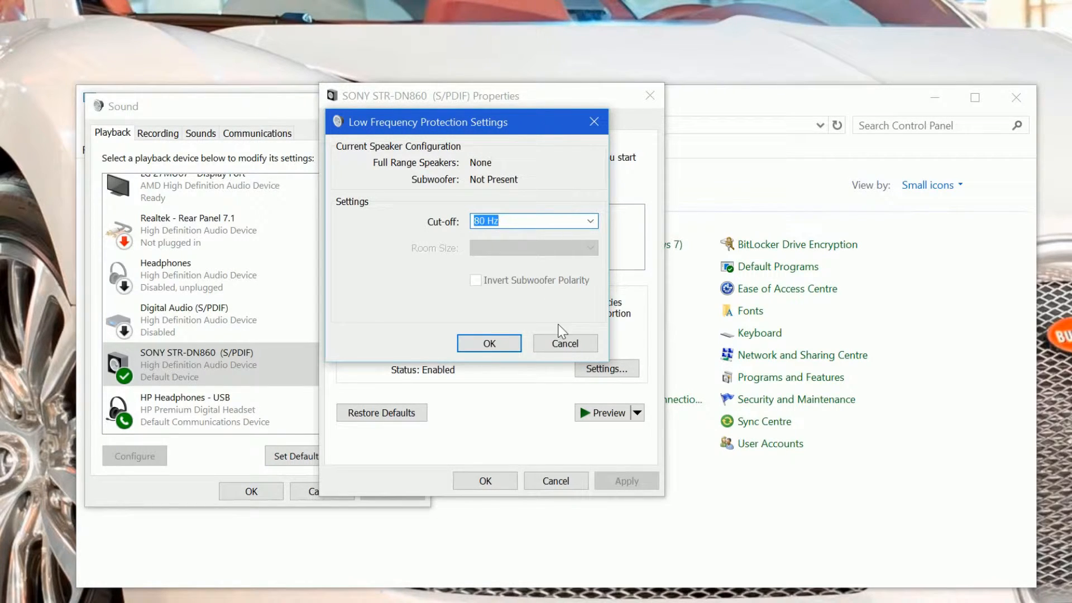
click(558, 343)
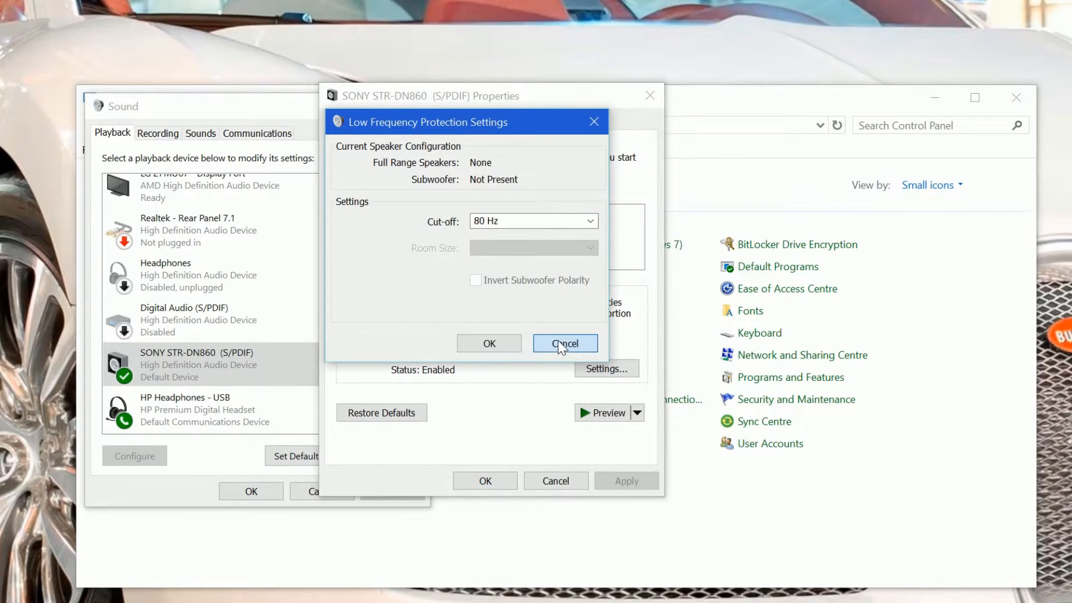
click(559, 344)
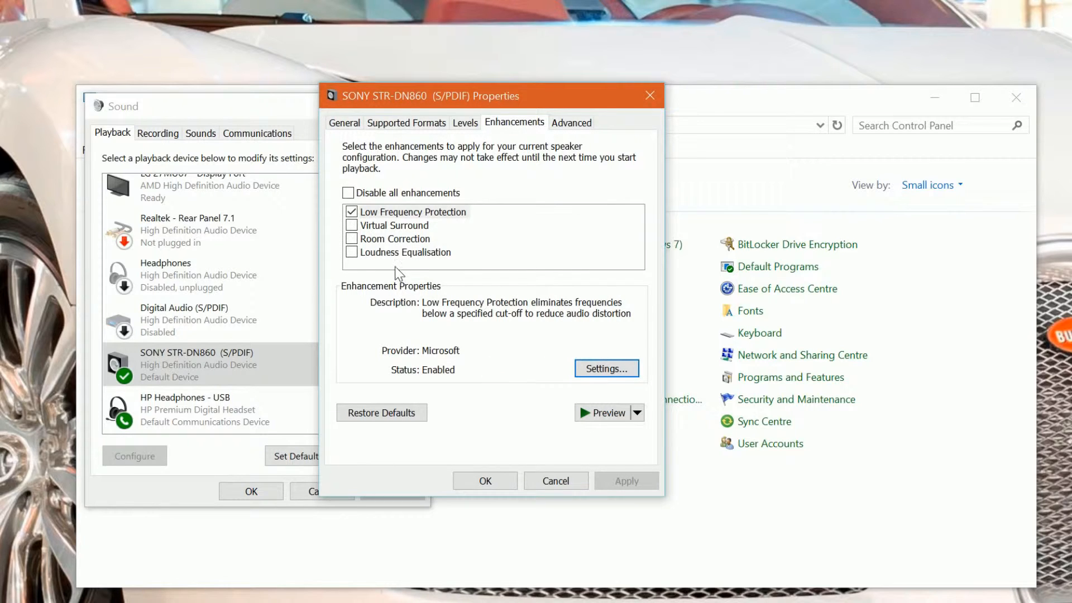
Step: Inspect the receiver's Loudness Equalisation and Virtual Surround enhancements, leaving both disabled
click(352, 253)
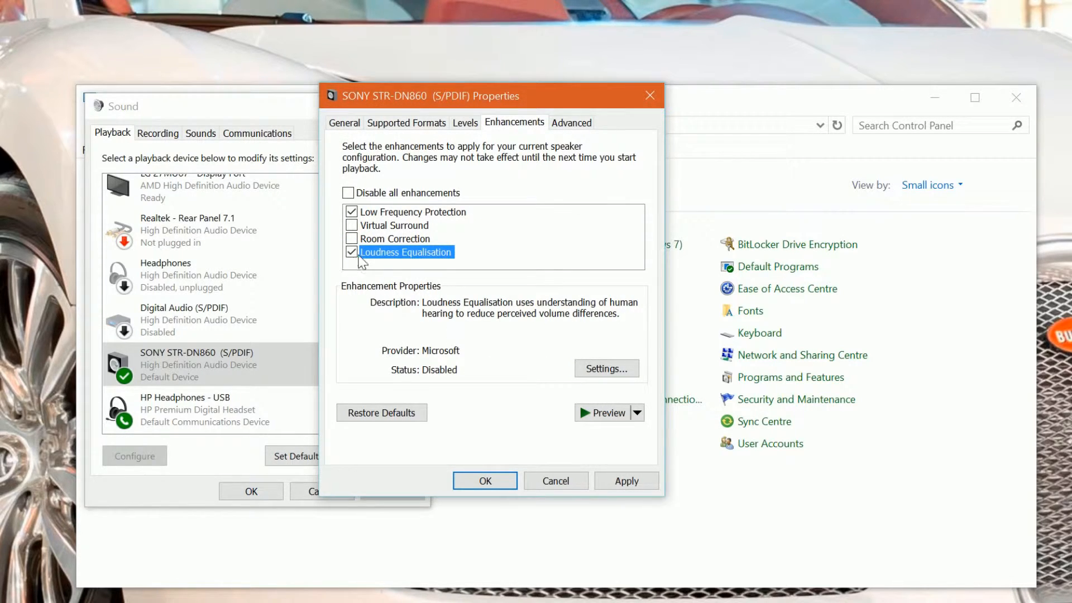
click(353, 254)
click(397, 226)
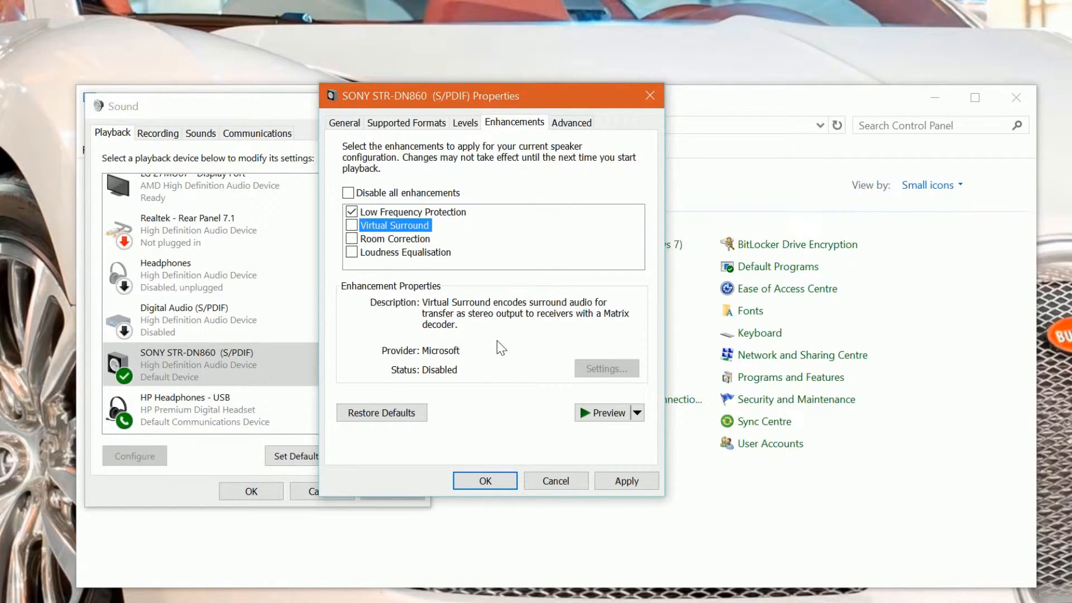
Step: Choose 2 channel, 24 bit, 192000 Hz (Studio Quality) as the receiver's default format and confirm its properties
click(569, 124)
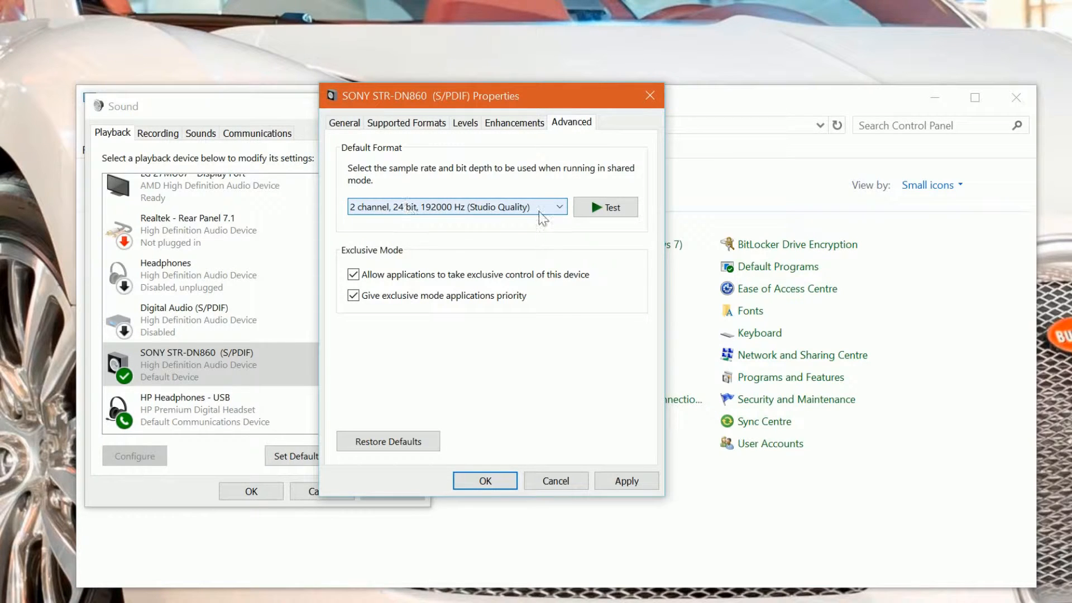
click(560, 208)
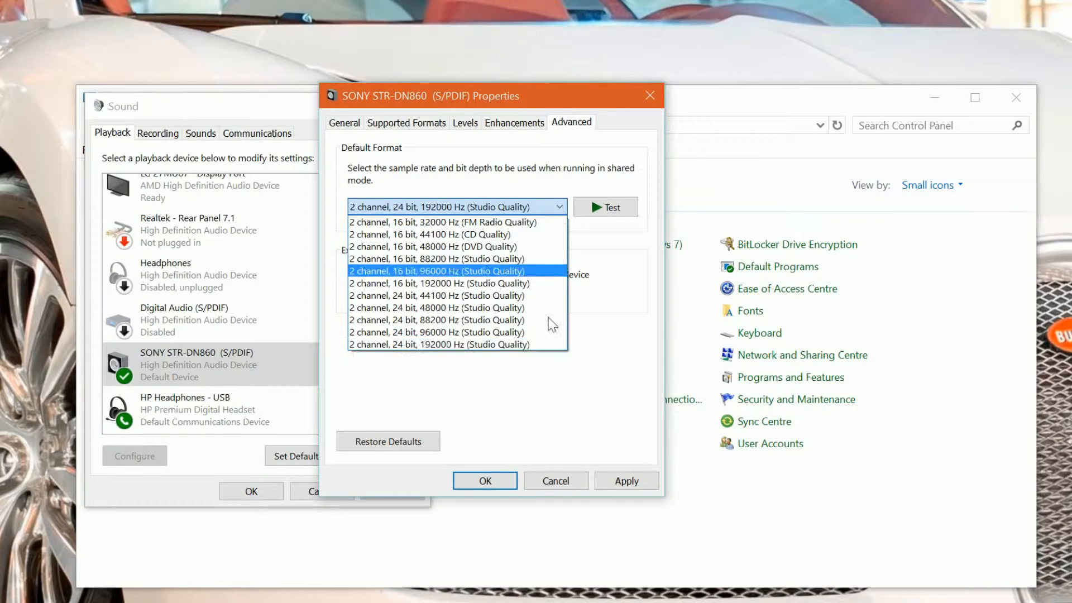
click(510, 344)
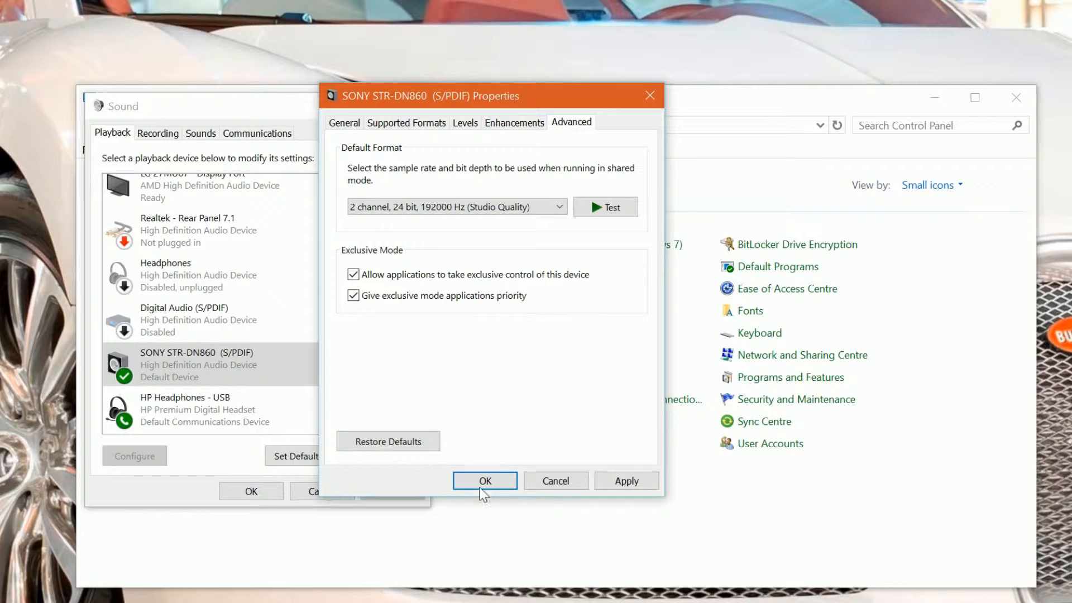
click(487, 482)
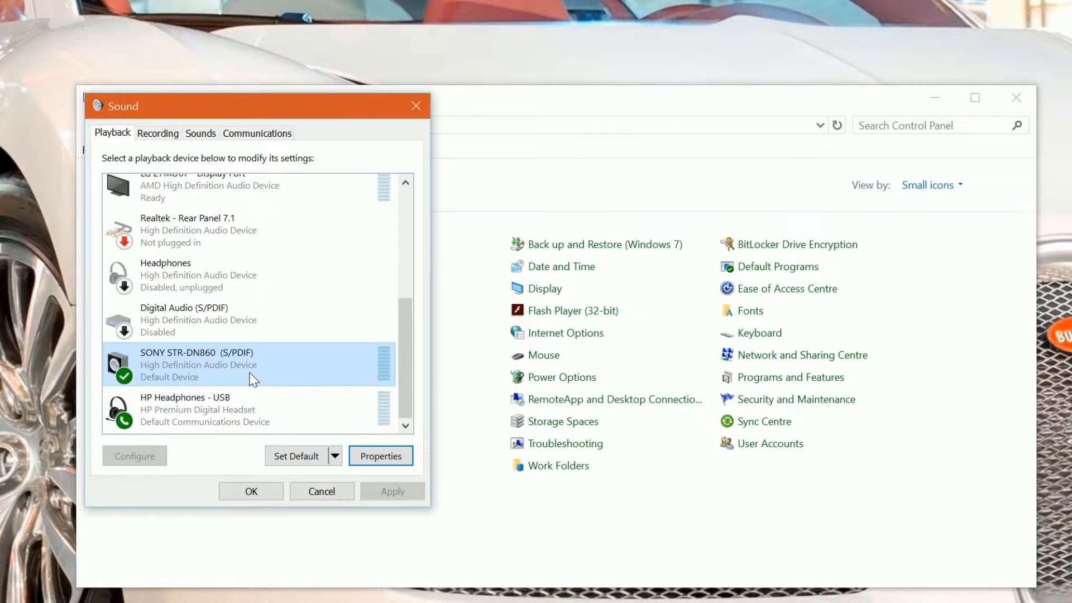
Step: Check which default-device options are offered for the SONY STR-DN860 and the HP Headphones - USB
right_click(231, 374)
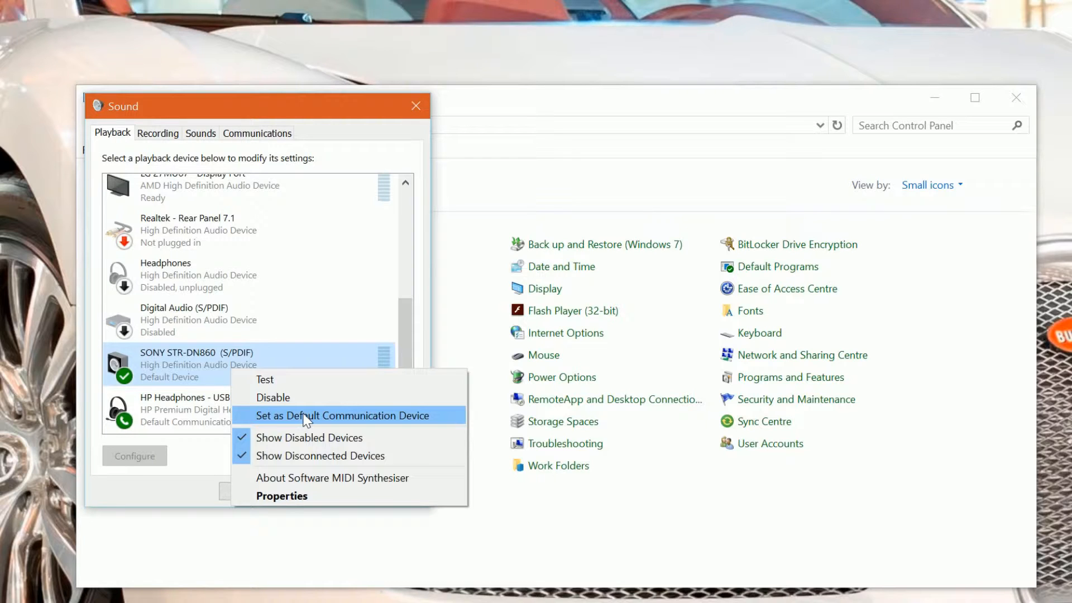
click(189, 403)
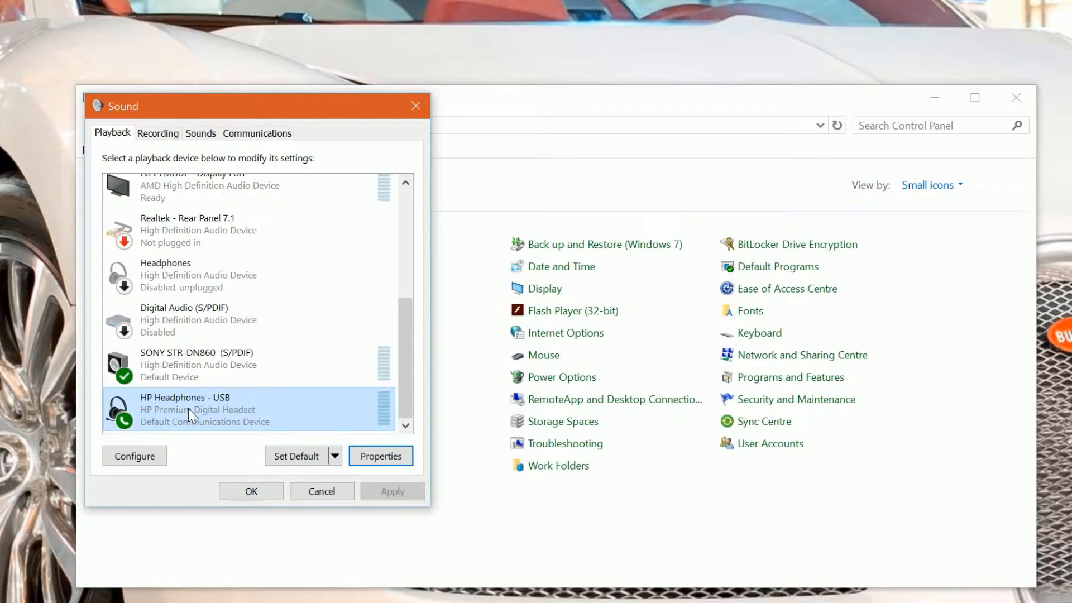
right_click(188, 408)
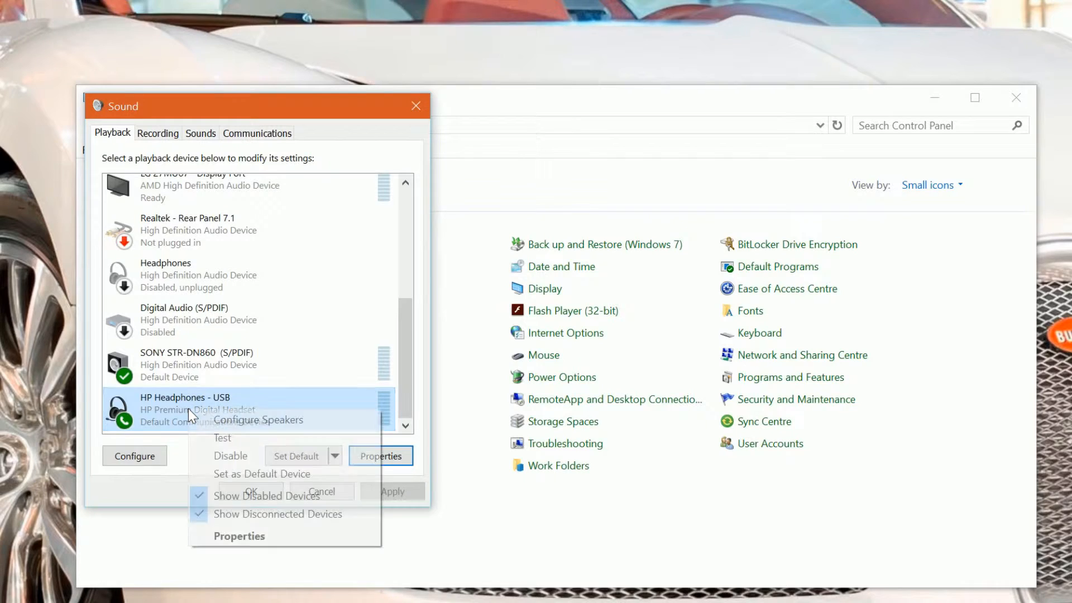
click(169, 400)
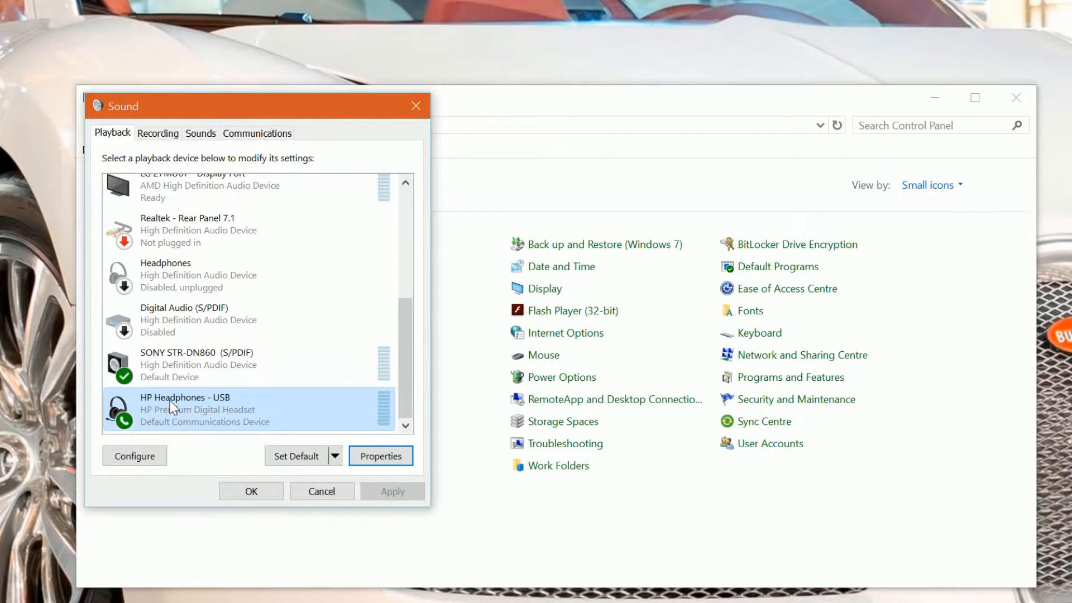
Step: Review the levels, enhancements and default format choices of the HP Headphones - USB and close their properties
click(384, 456)
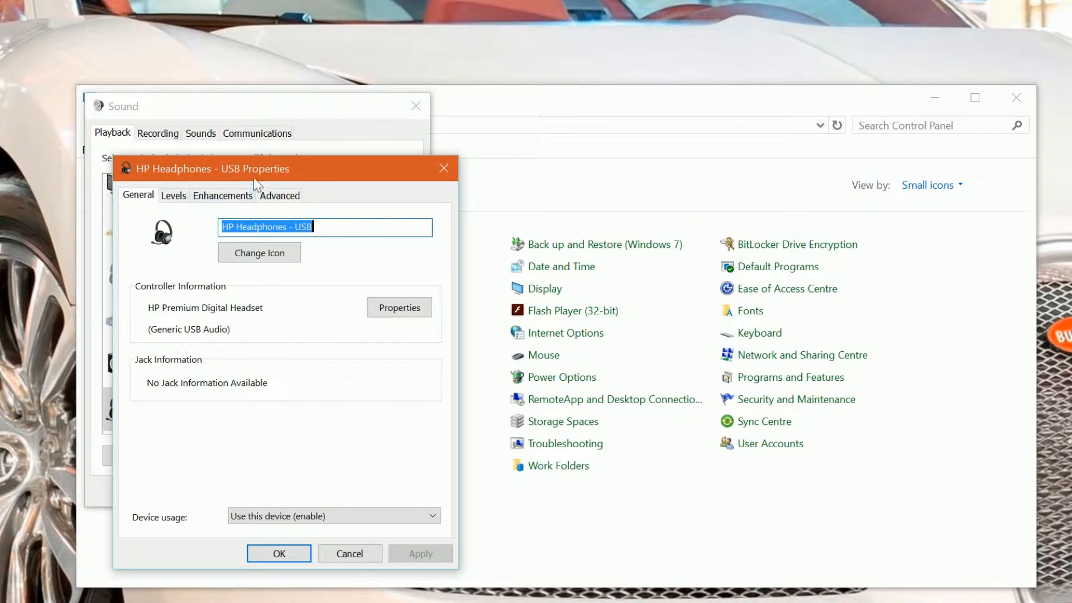
drag(255, 179, 328, 173)
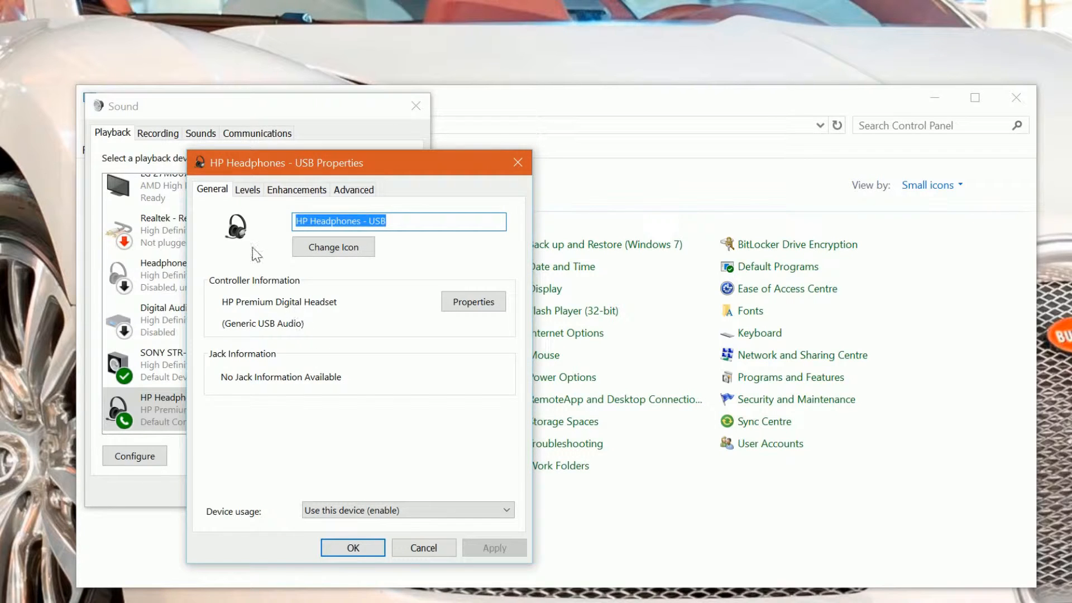
click(252, 191)
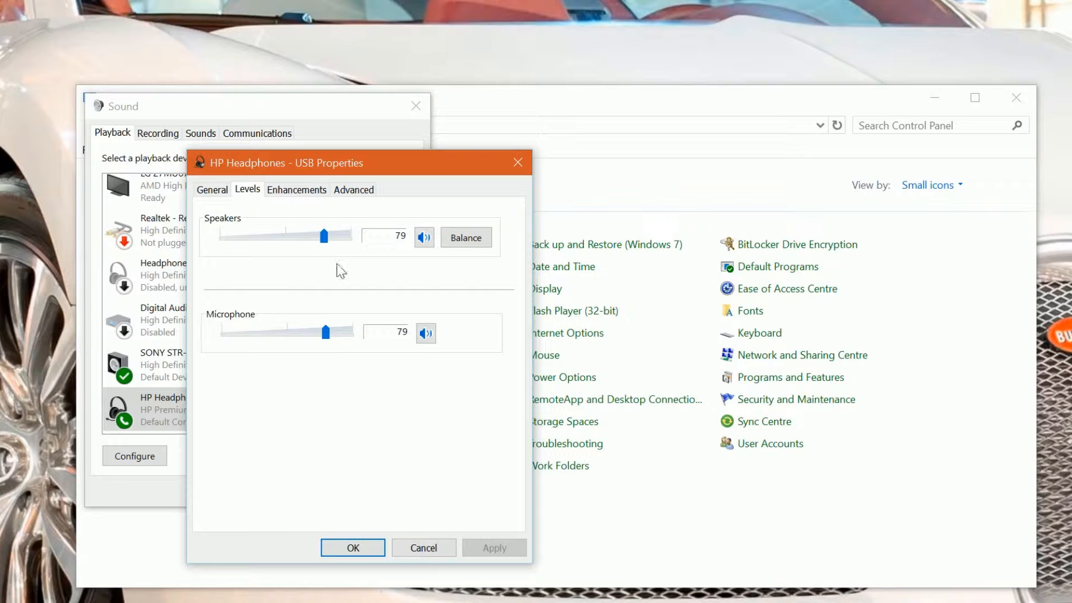
click(297, 190)
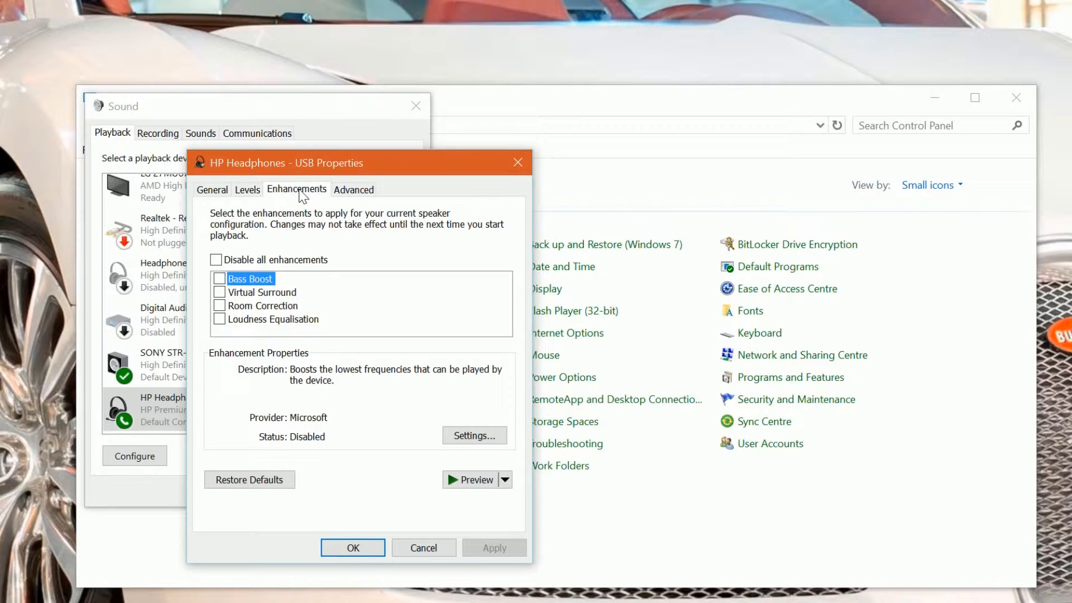
click(347, 193)
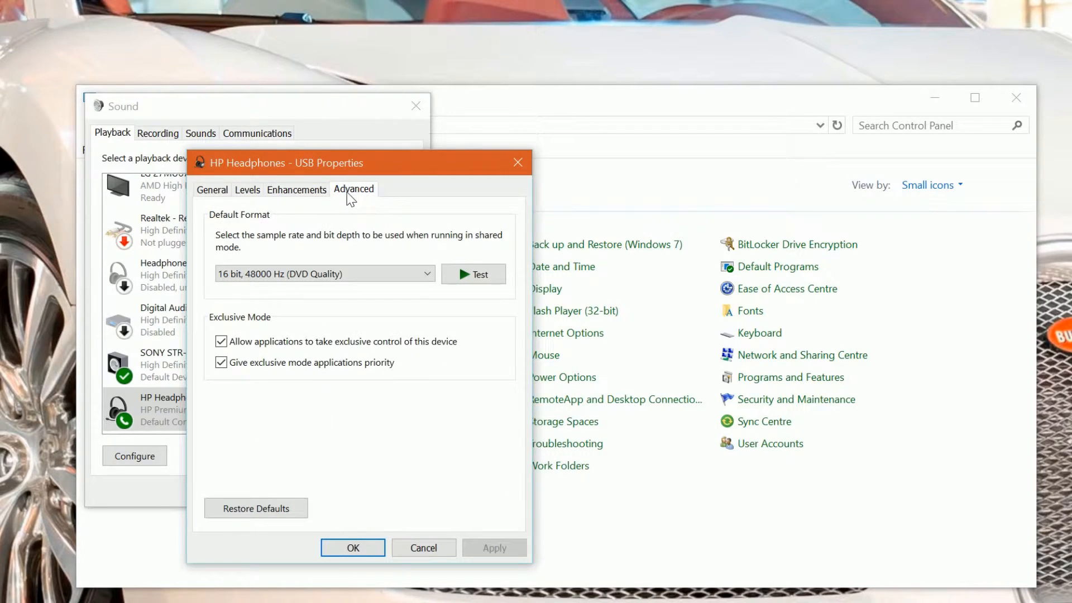
click(428, 274)
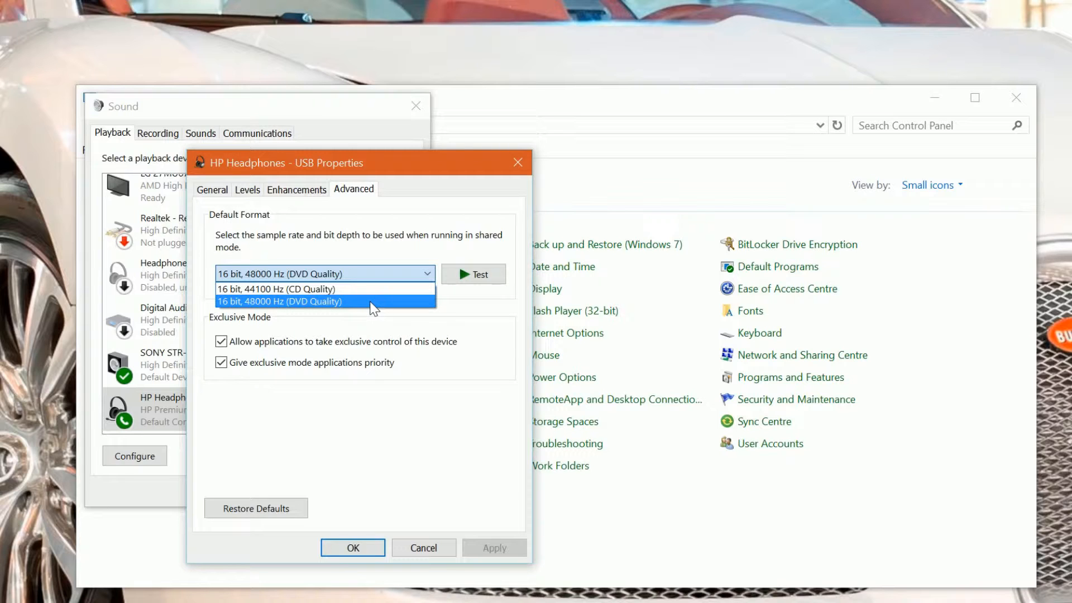
click(456, 302)
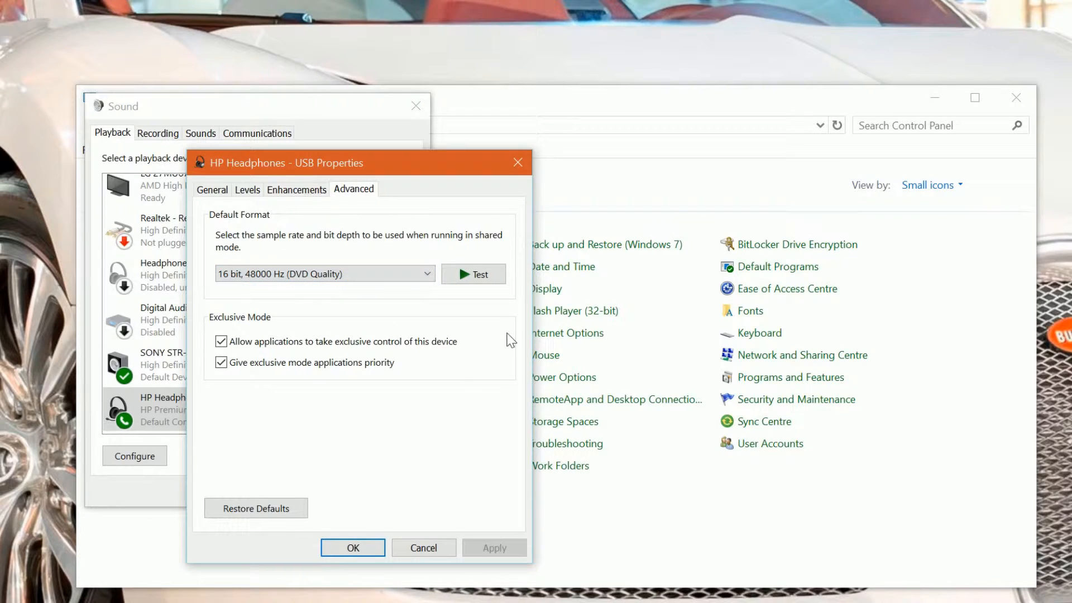
click(518, 162)
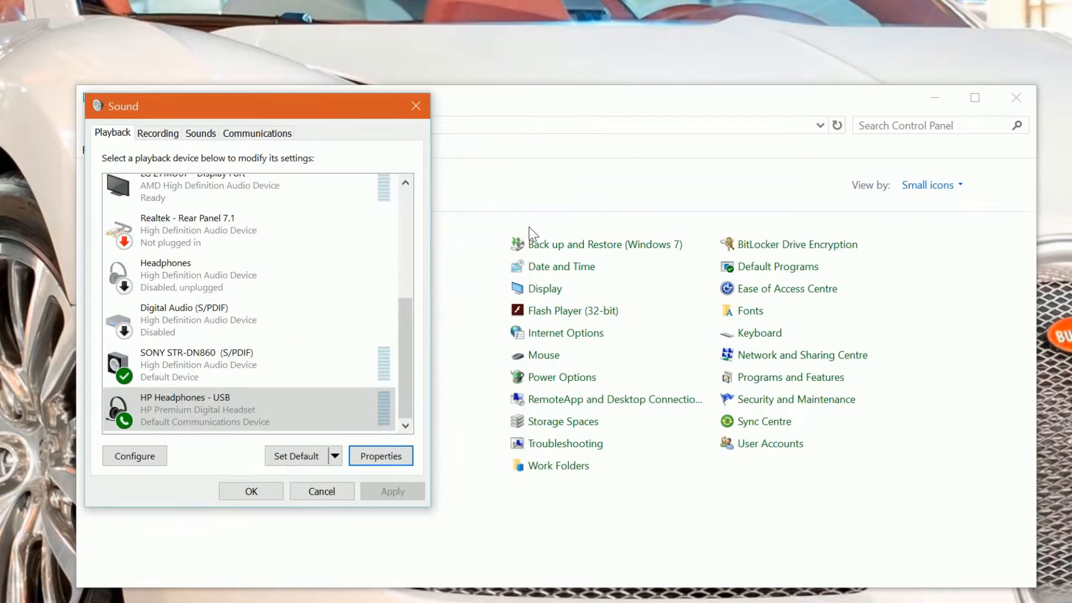
Step: Examine the supported audio formats and sample rates in the properties of the LG 27MU67 - Display Port device
drag(402, 370, 405, 327)
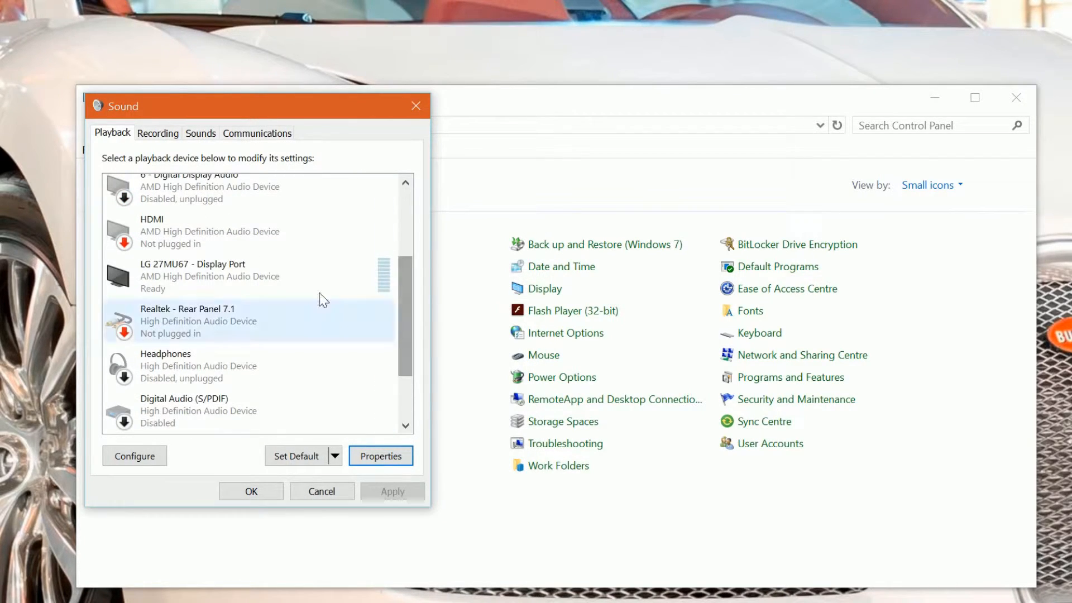
click(214, 283)
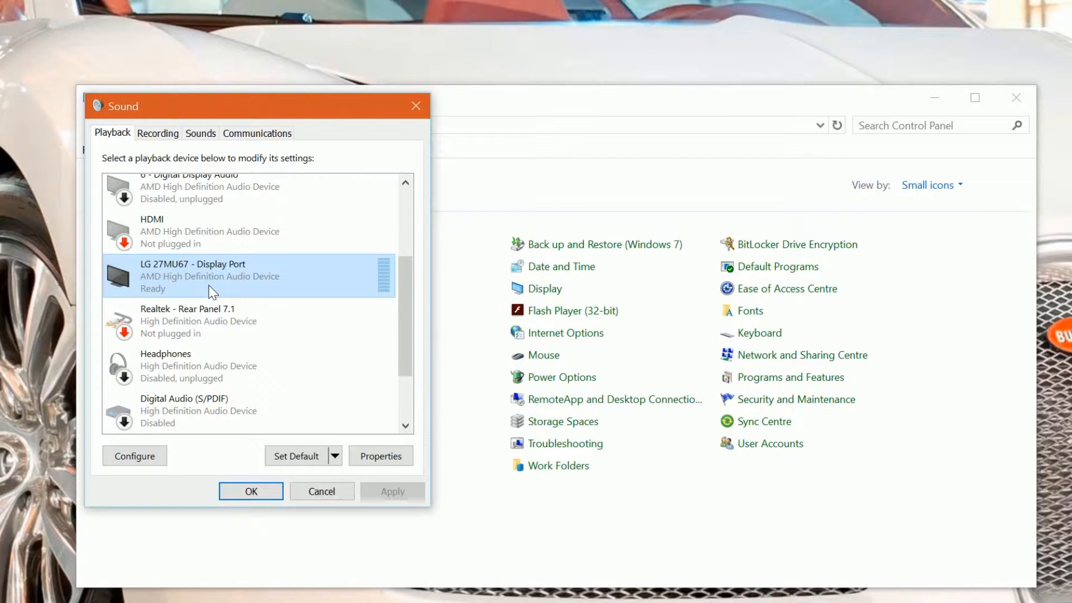
right_click(171, 267)
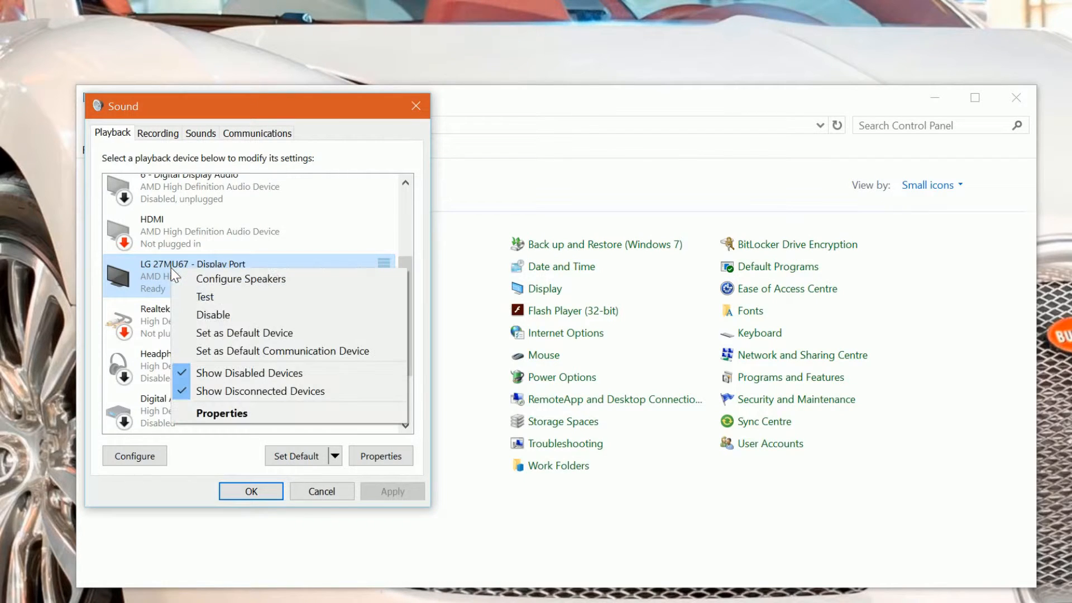
click(244, 416)
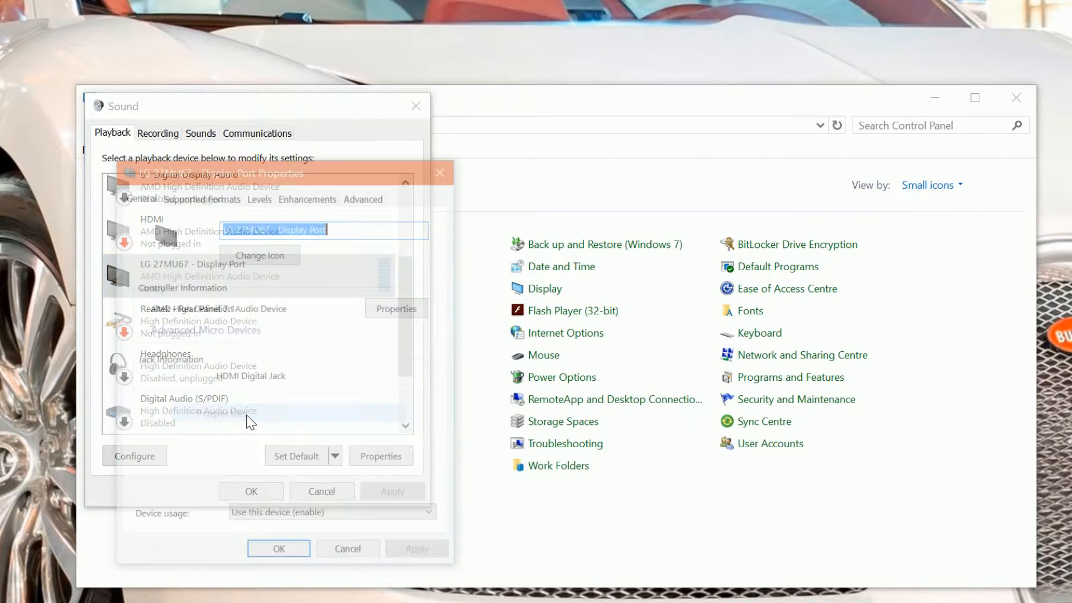
click(177, 198)
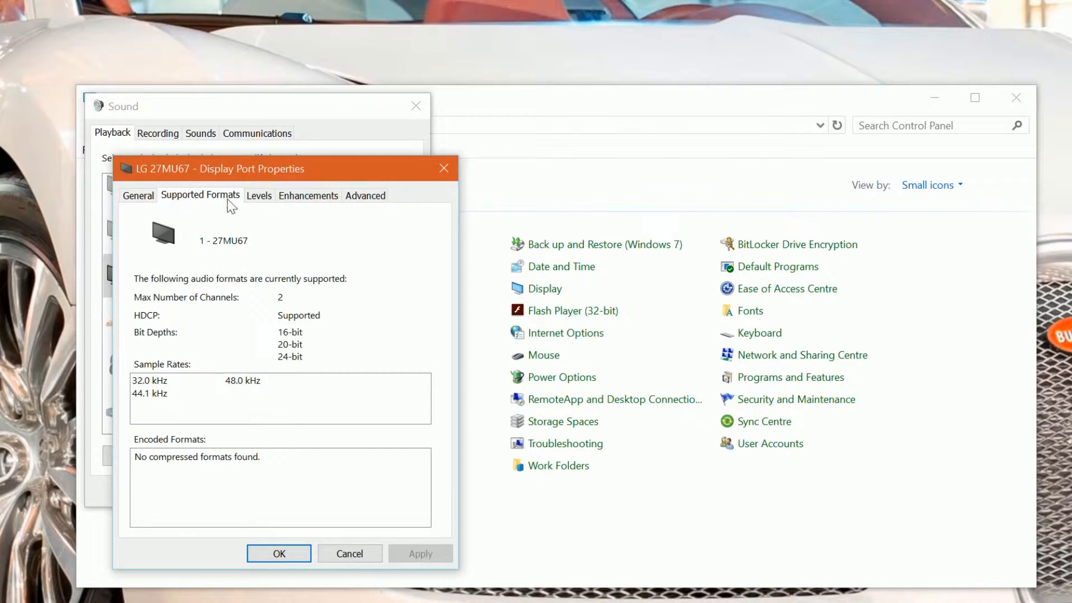
drag(316, 159, 382, 148)
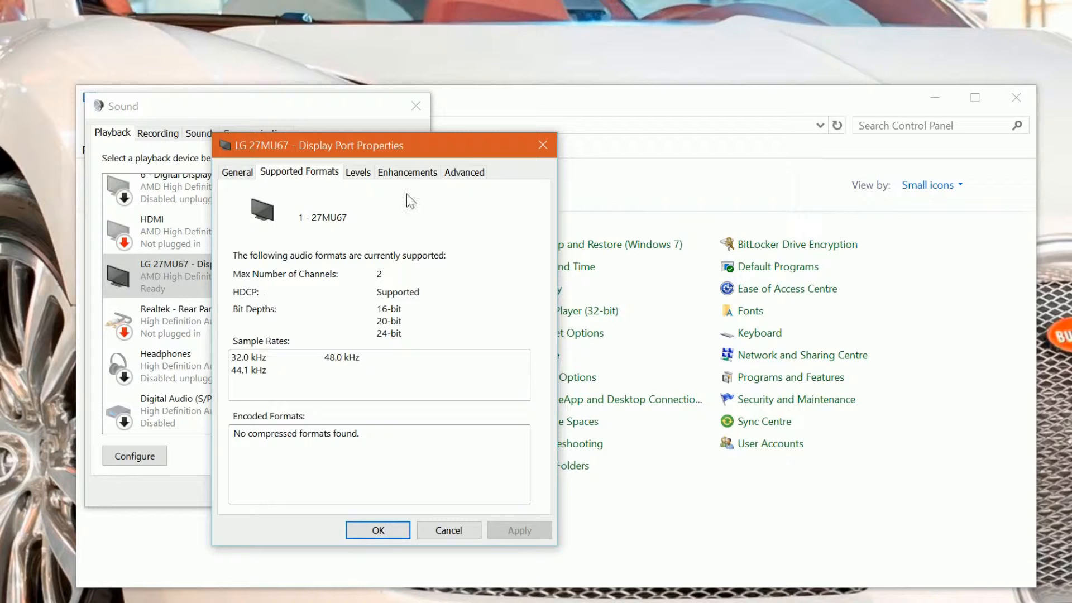
drag(424, 145, 509, 94)
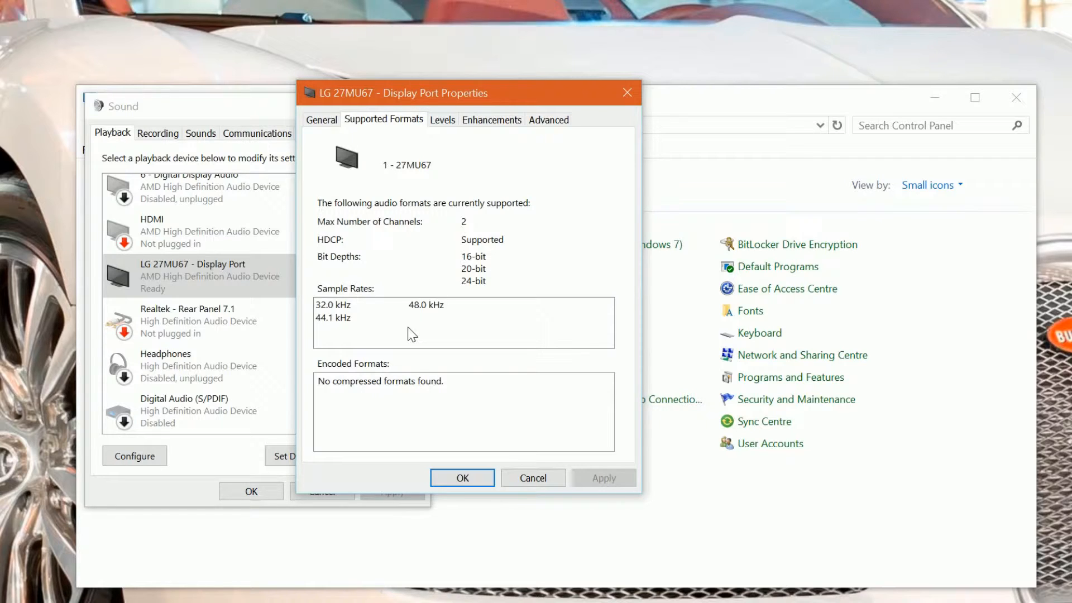
Step: Check the LG 27MU67 monitor's levels and enhancements, and set its default format to 24 bit, 48000 Hz (Studio Quality)
click(442, 120)
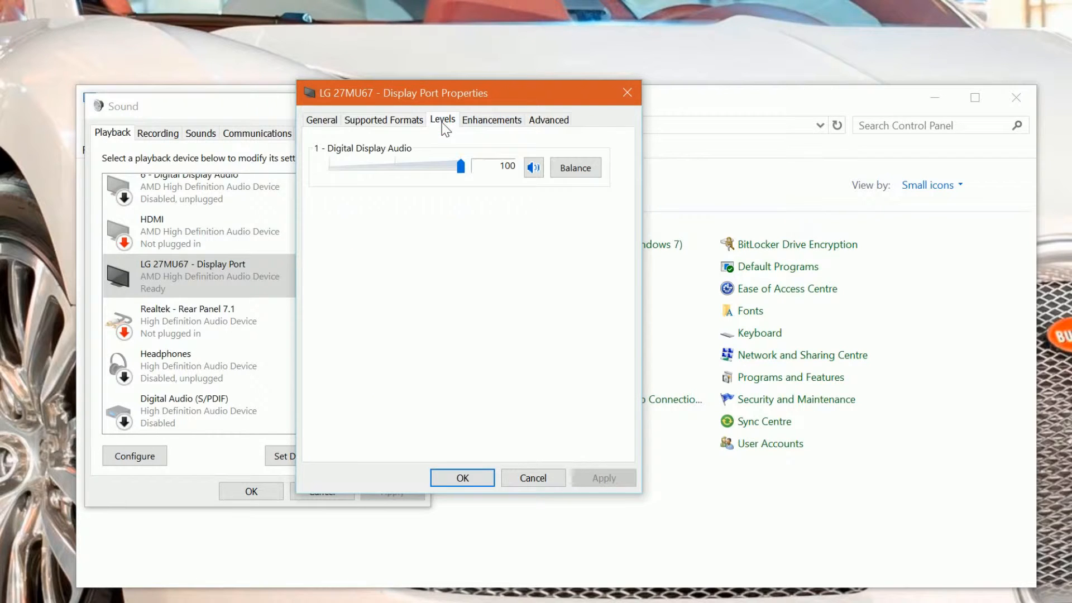
click(501, 126)
click(551, 120)
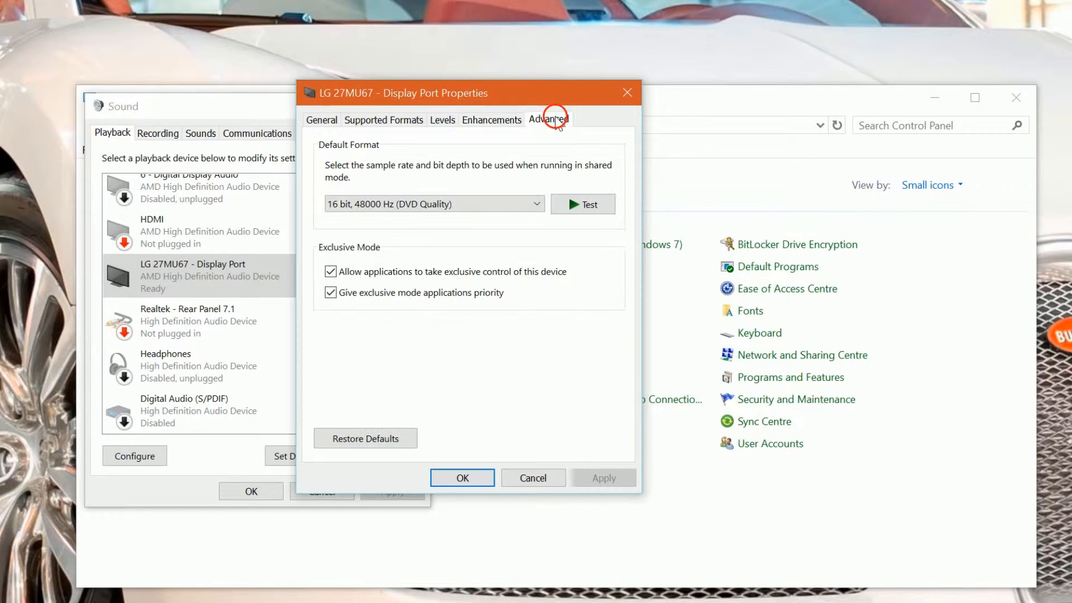
click(537, 204)
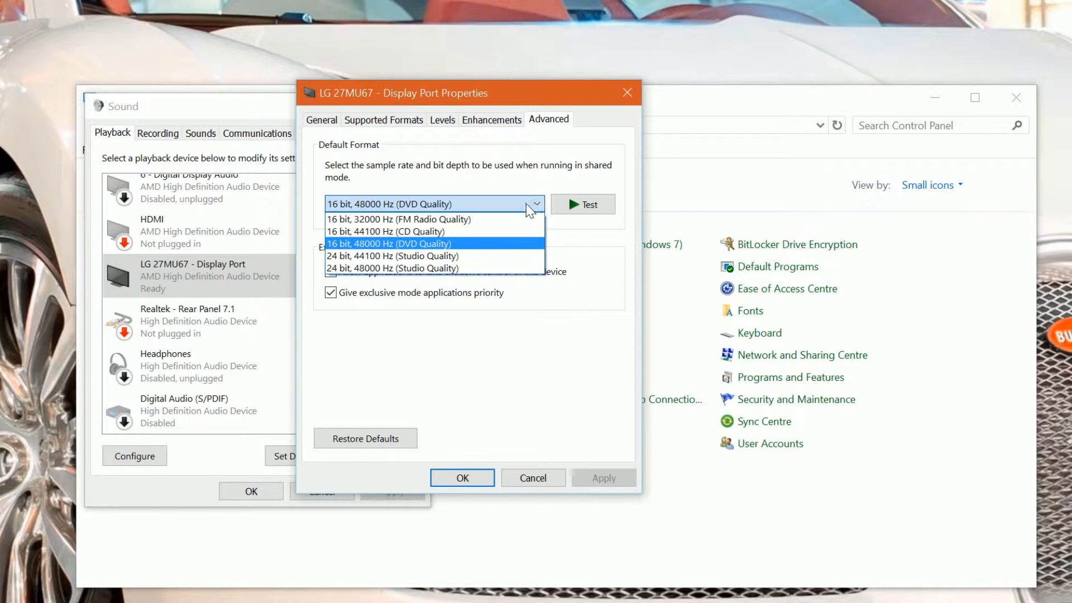
click(473, 269)
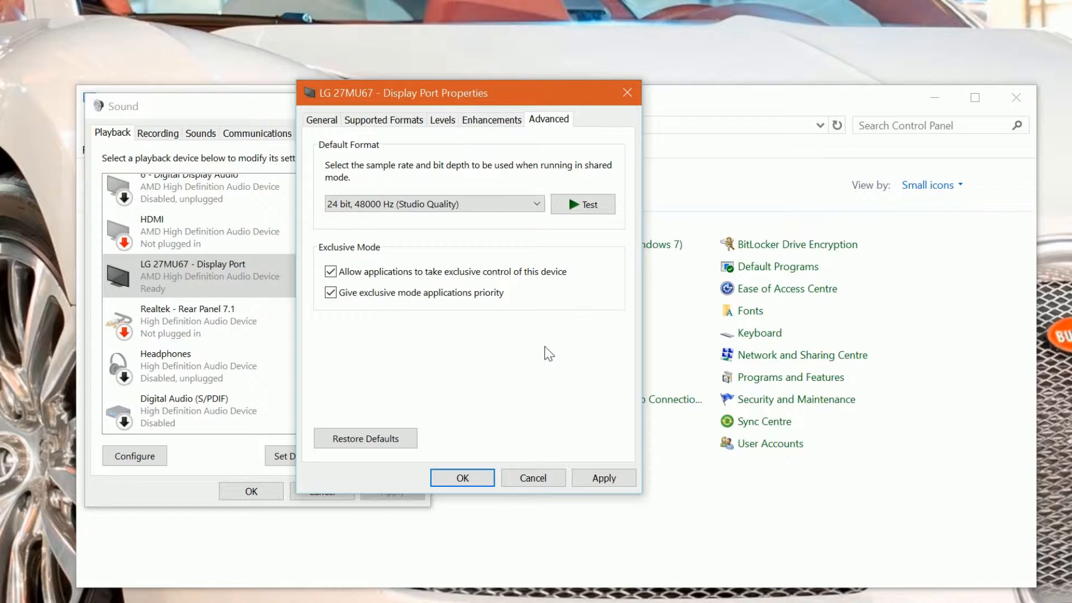
Step: Check which options are offered for the unplugged 5 - Digital Display Audio playback device and close the sound settings
click(533, 479)
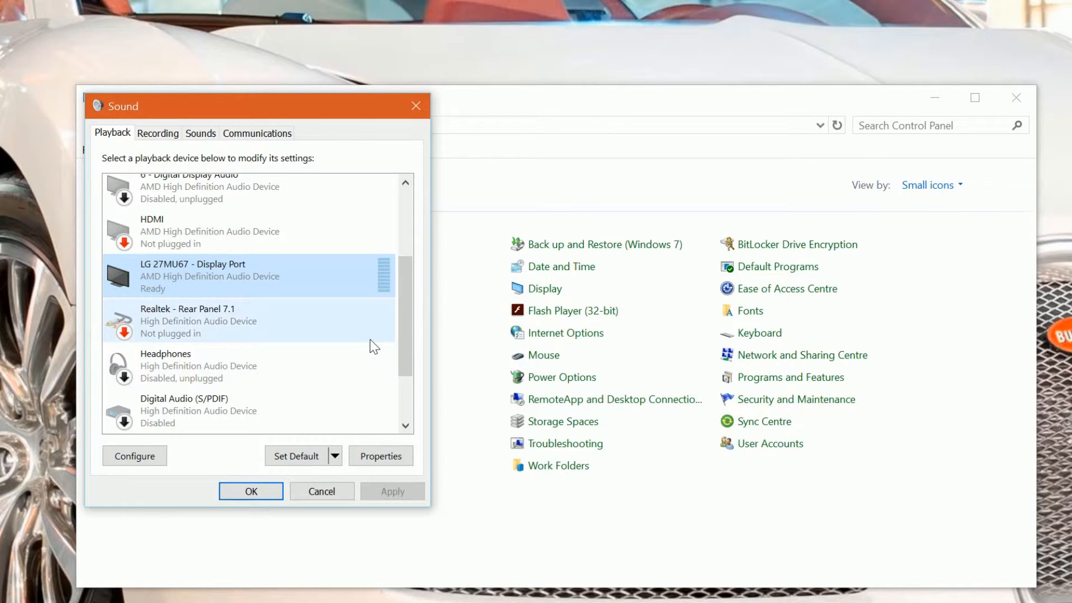
drag(410, 344, 422, 237)
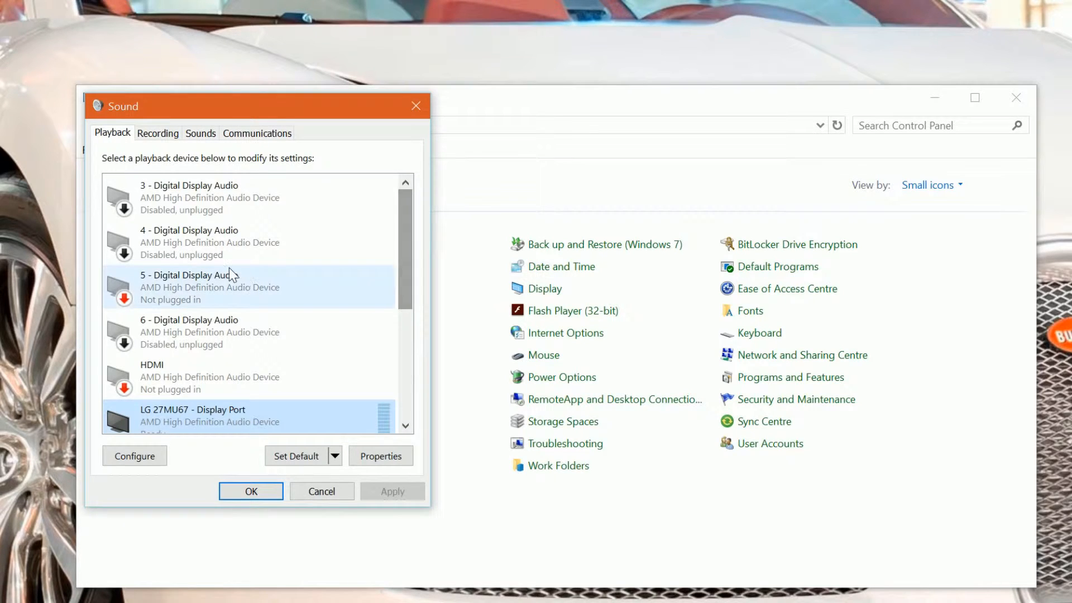
click(226, 287)
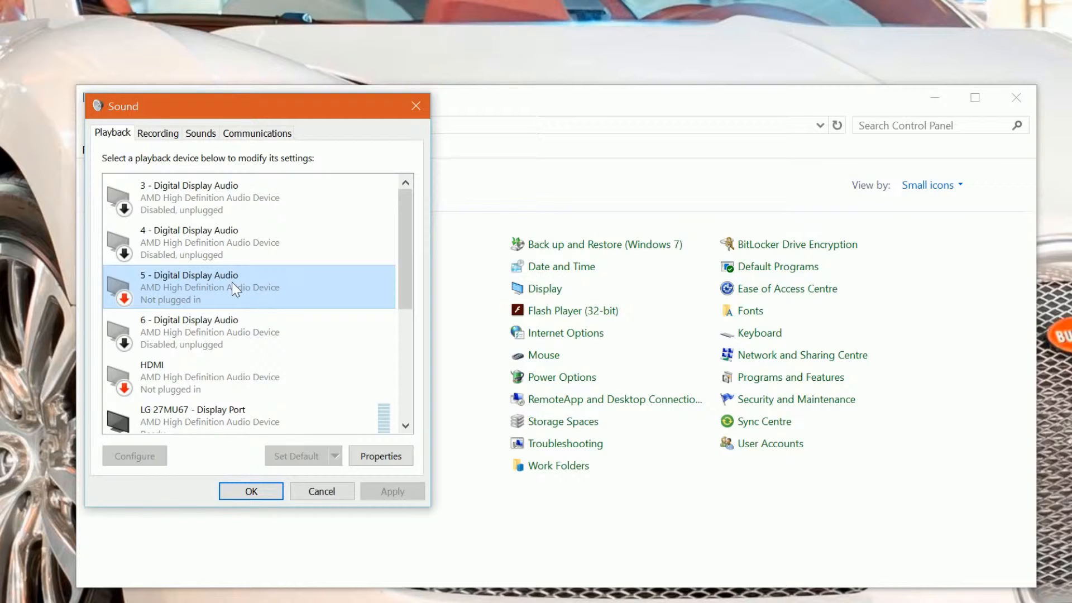
right_click(176, 285)
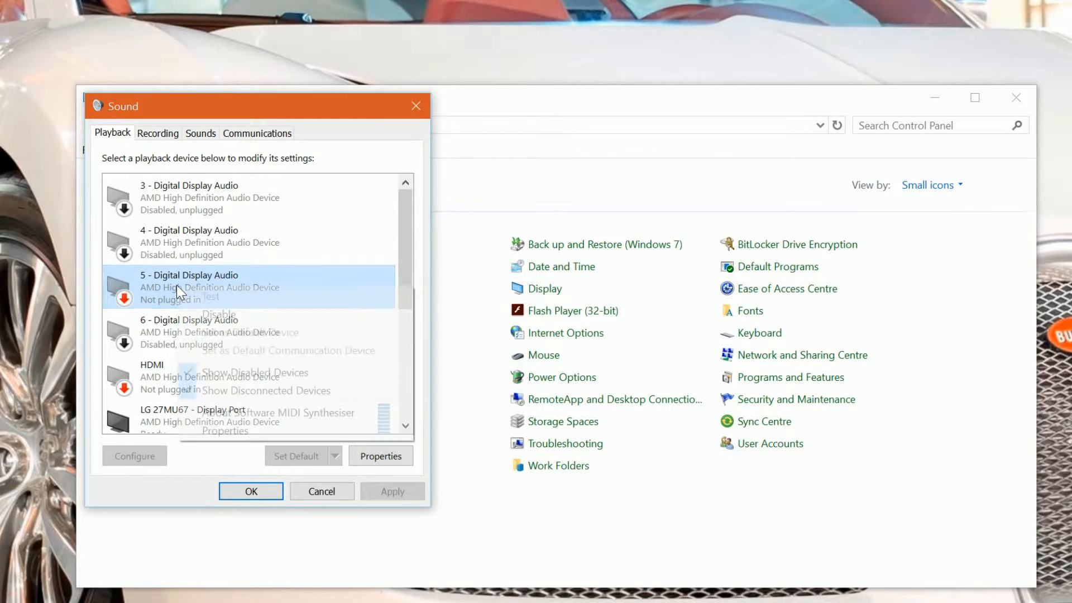
click(163, 279)
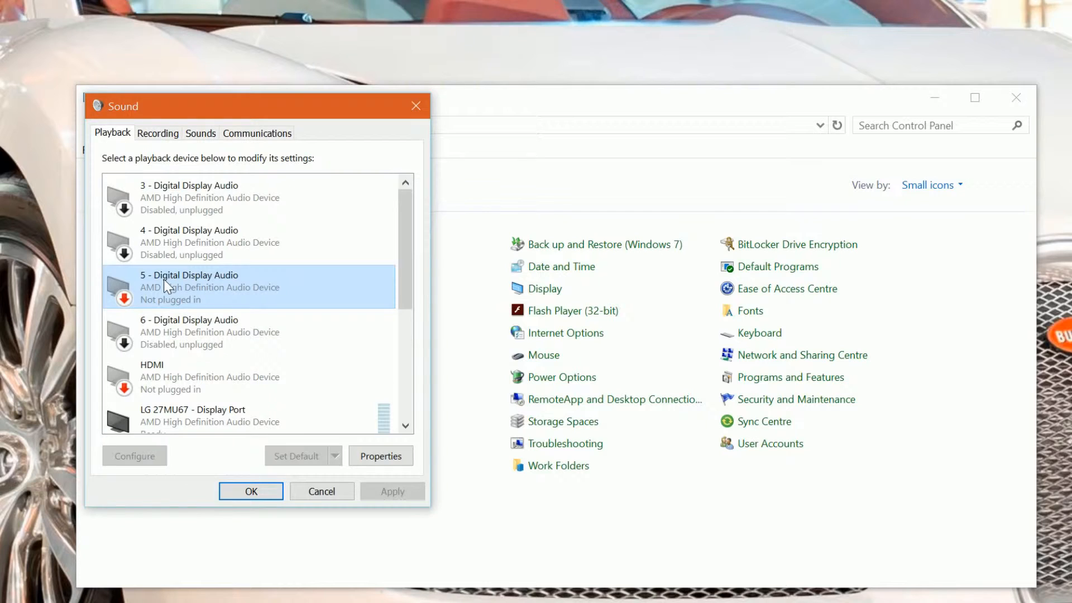
right_click(196, 286)
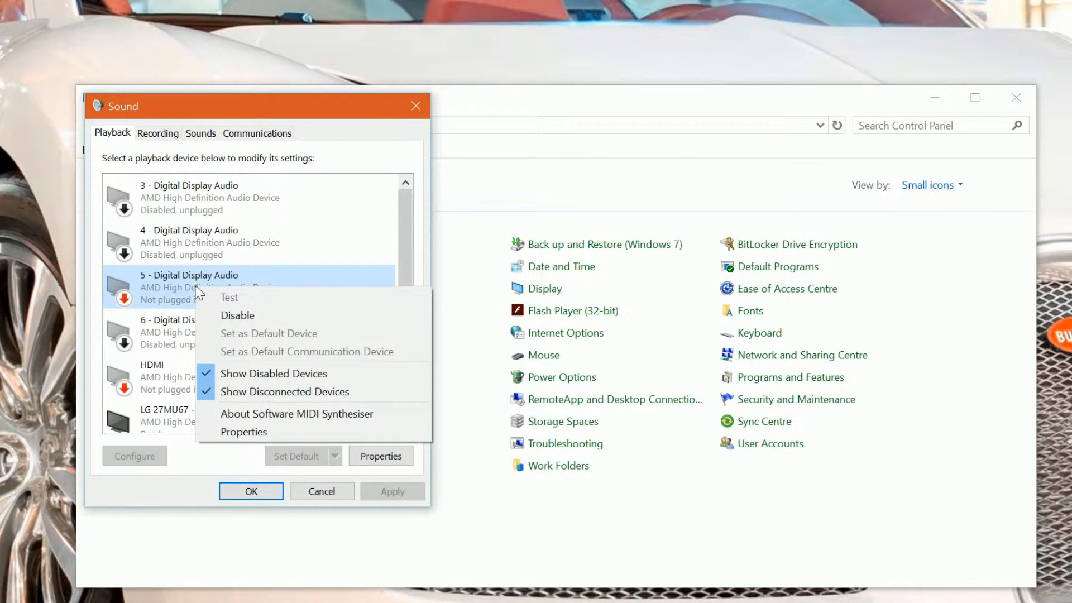
click(160, 282)
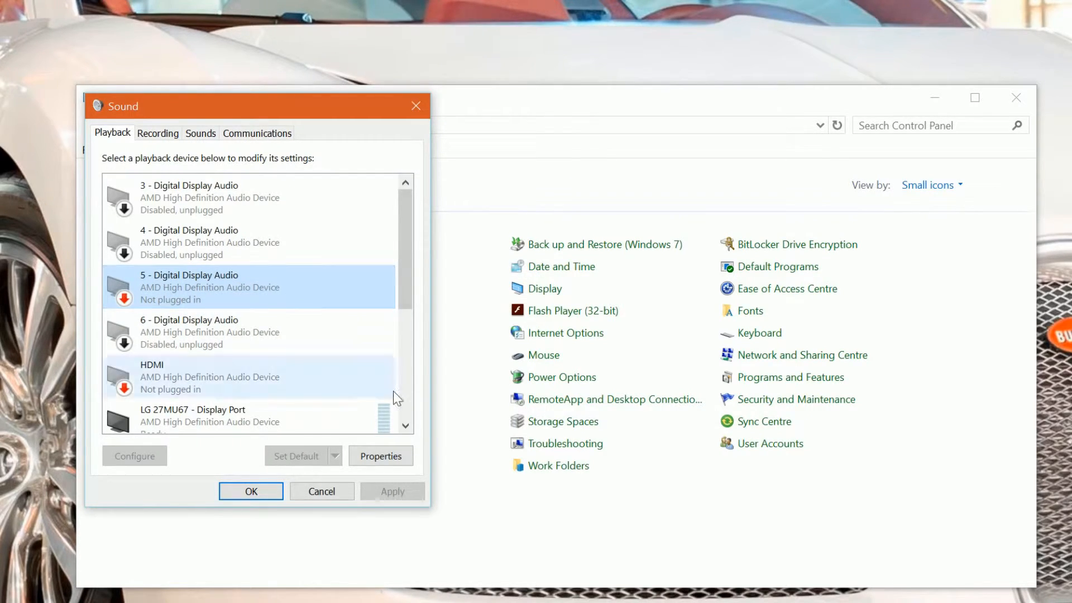
drag(406, 306, 418, 205)
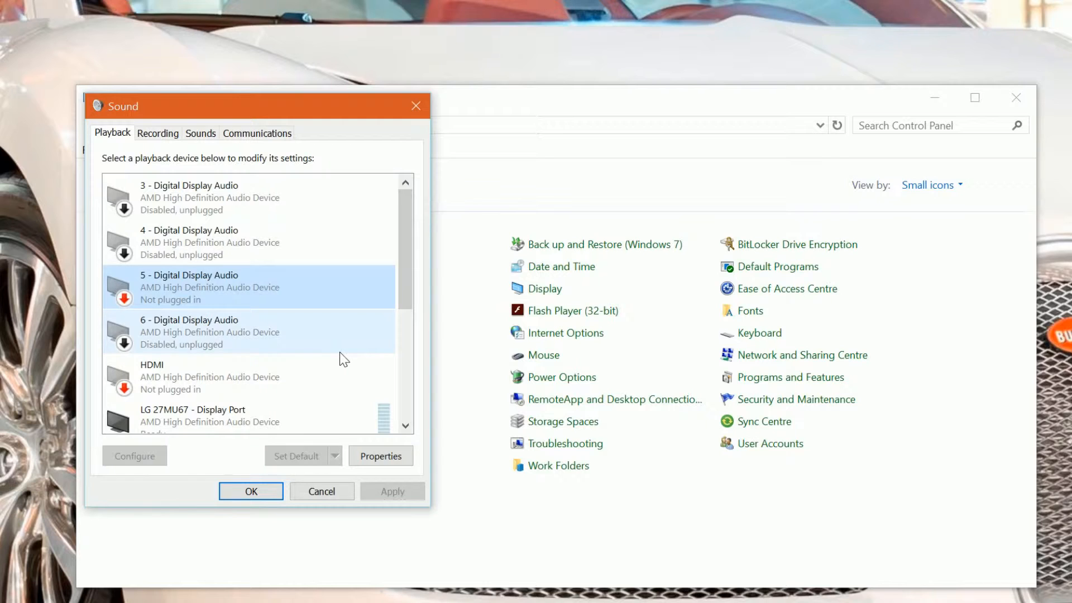
click(251, 491)
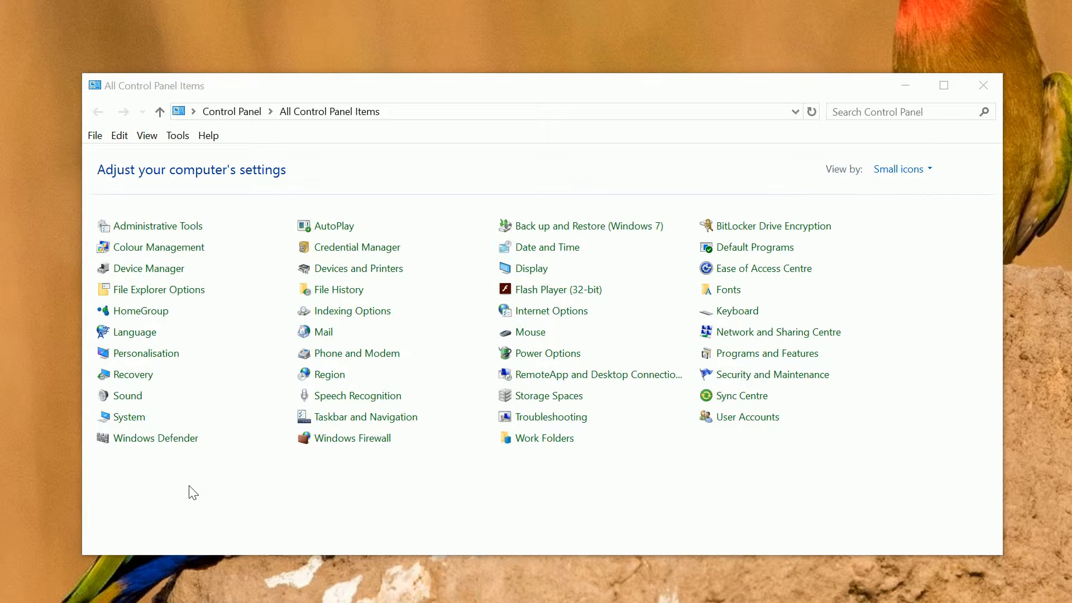
Step: Reopen the sound settings and review the recording devices, including the HP headset microphone and the Sony HiDef Microphone
click(137, 399)
drag(0, 5, 521, 108)
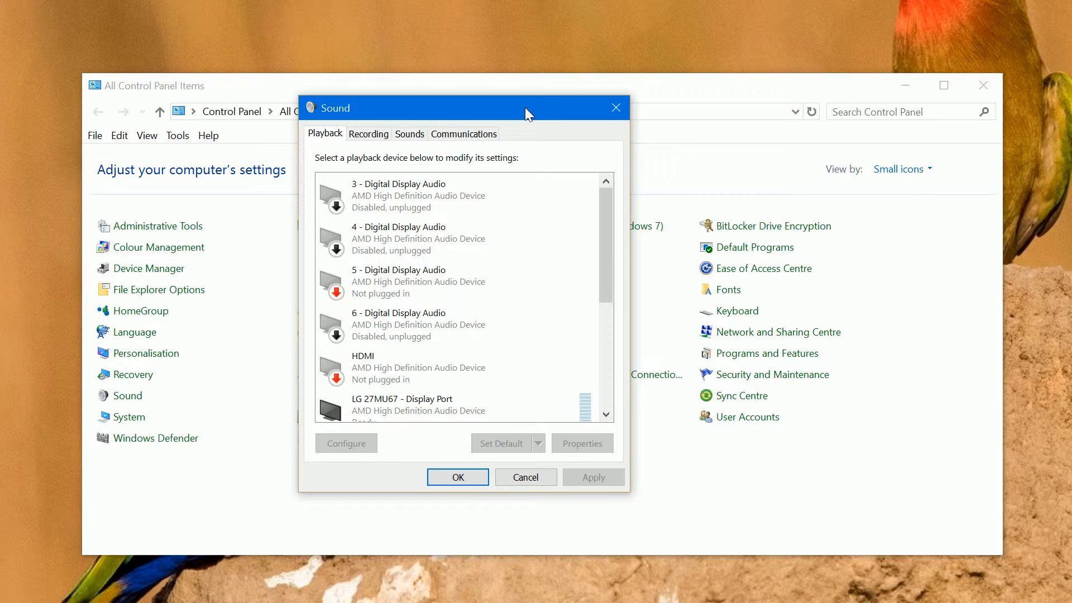
click(369, 135)
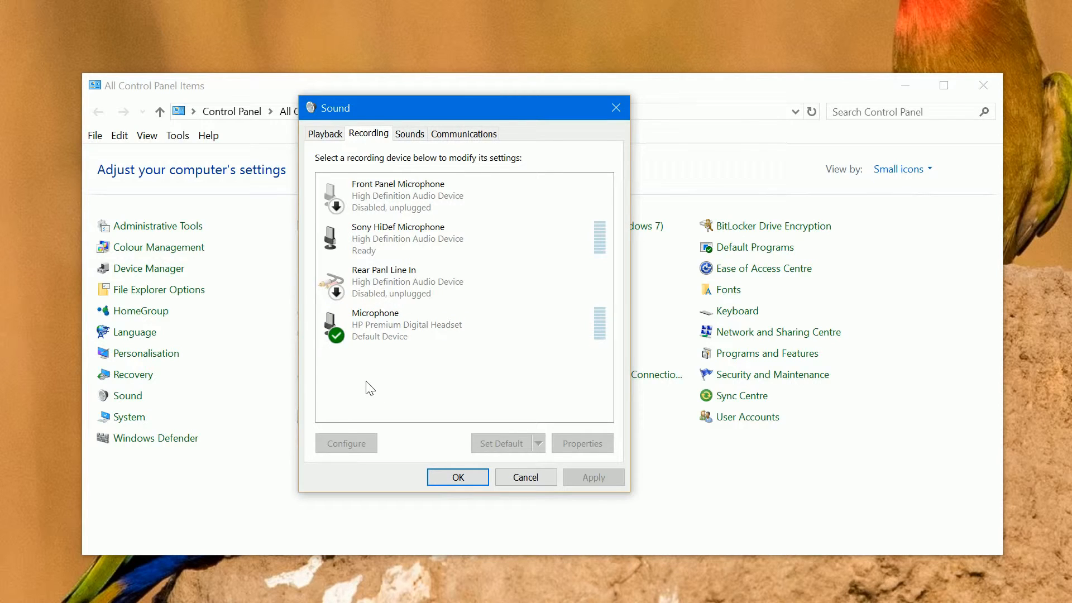
click(385, 328)
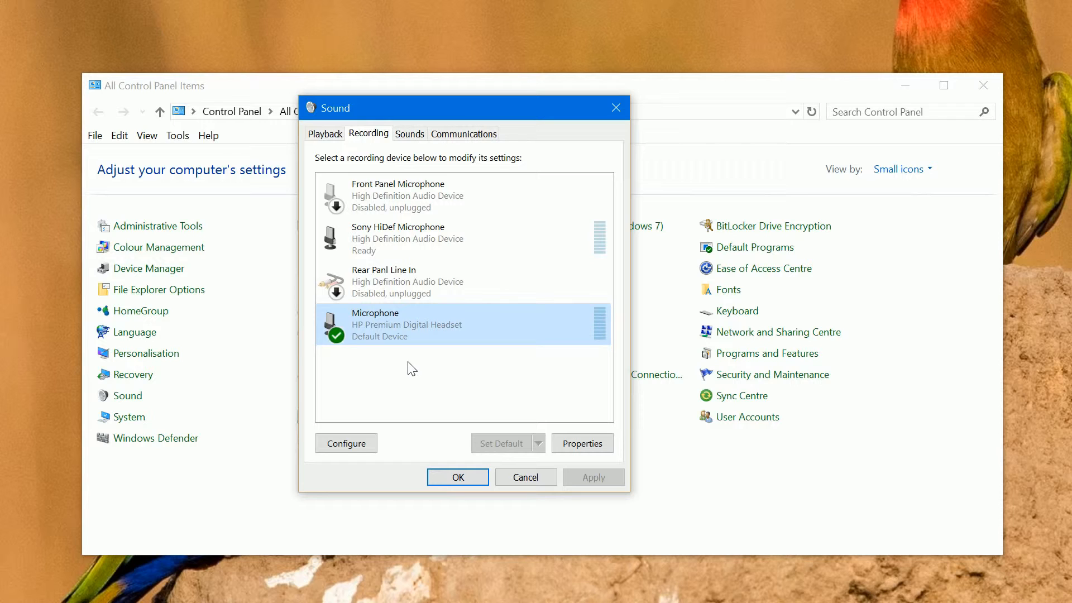
click(395, 230)
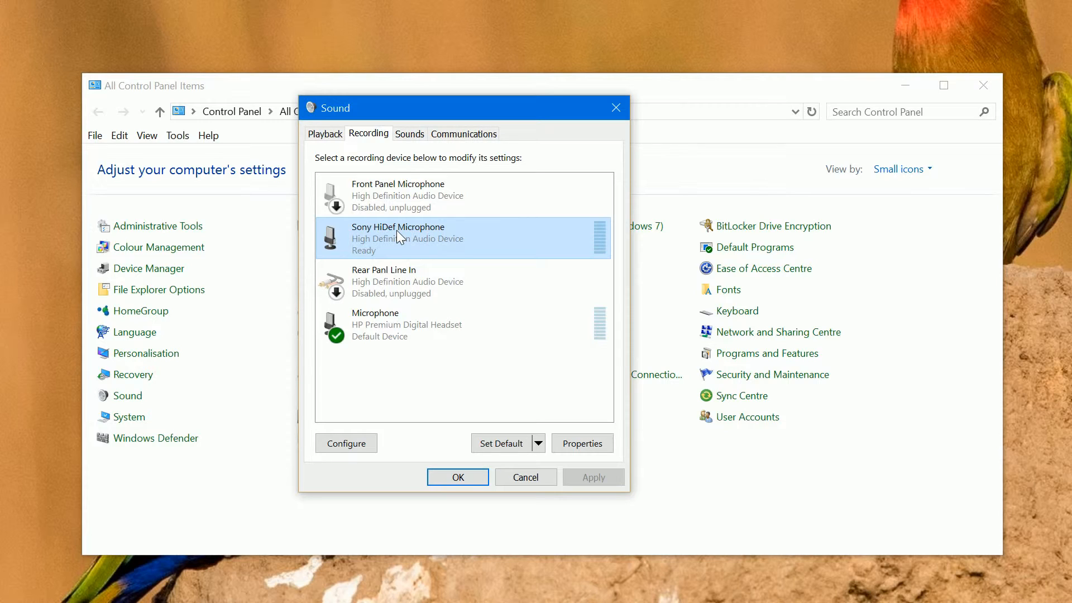
Step: Open the HP Premium Digital Headset microphone's properties and review its custom, listen and level settings
click(383, 331)
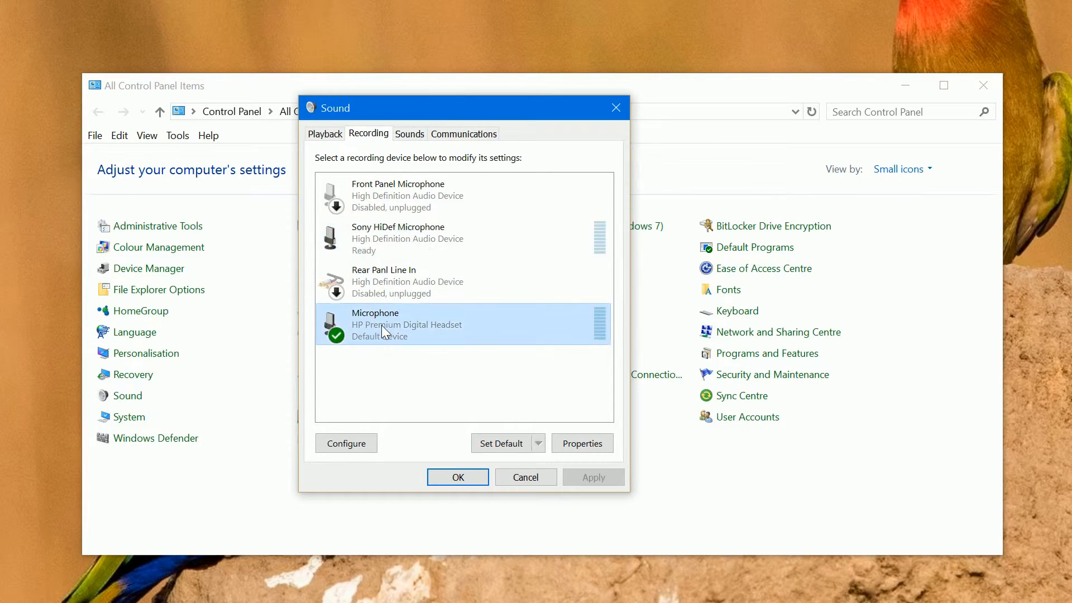
click(576, 441)
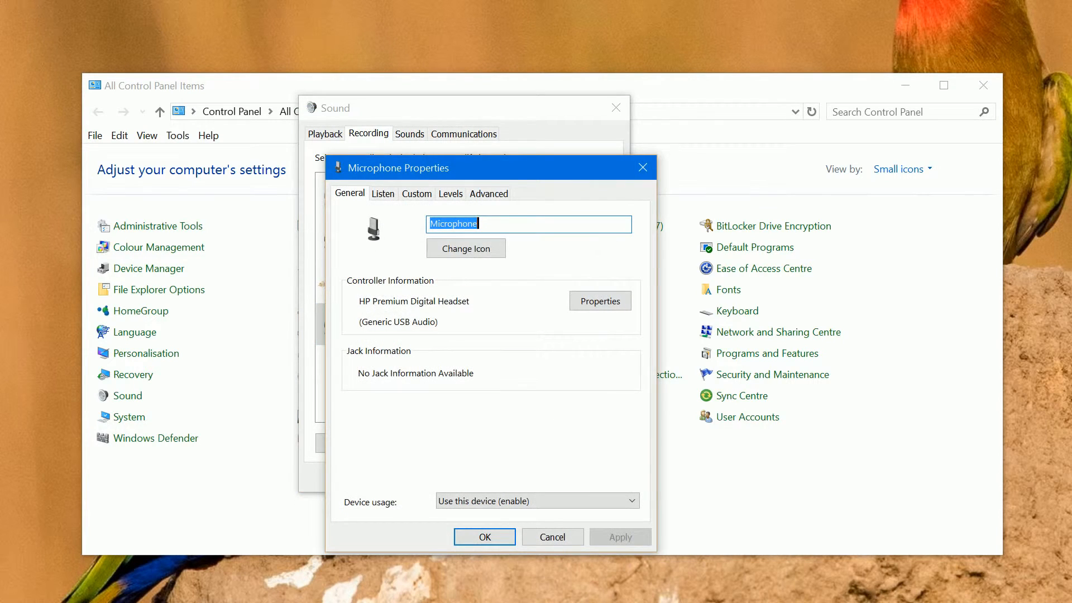
drag(535, 168, 756, 119)
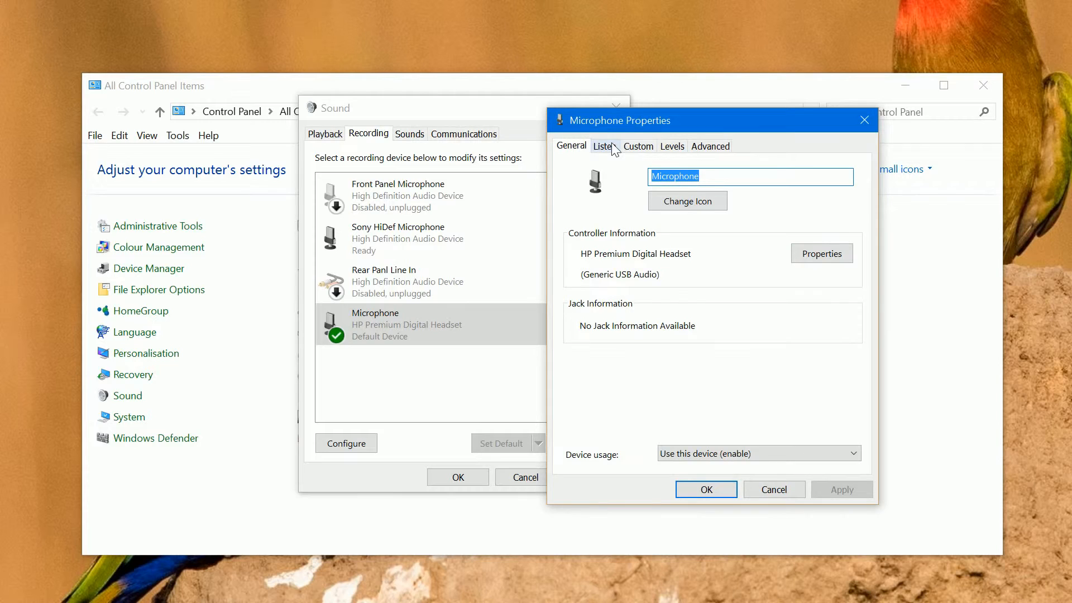
click(639, 148)
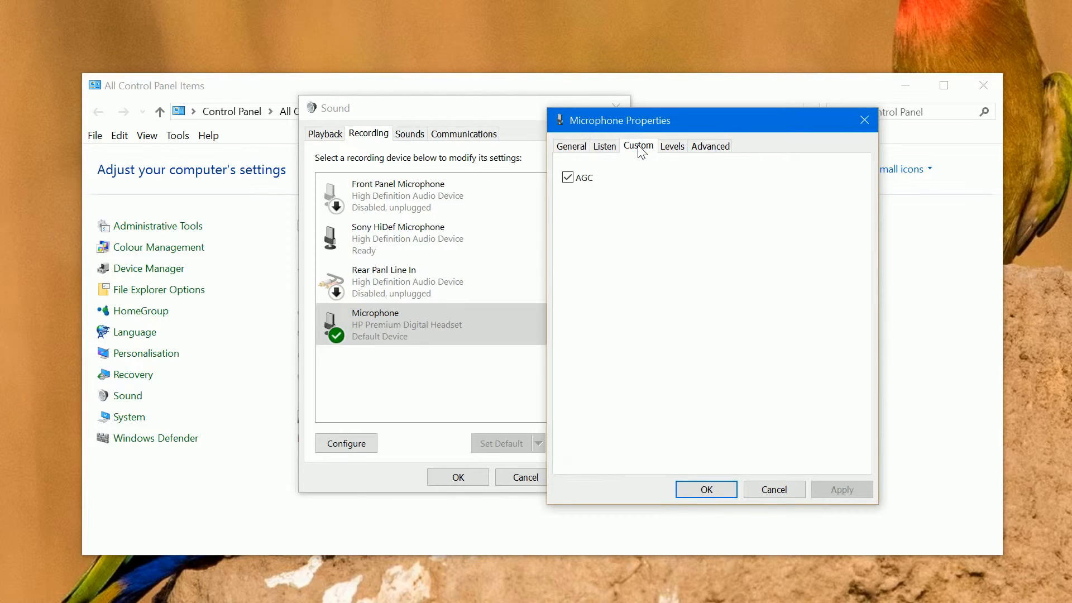
click(601, 148)
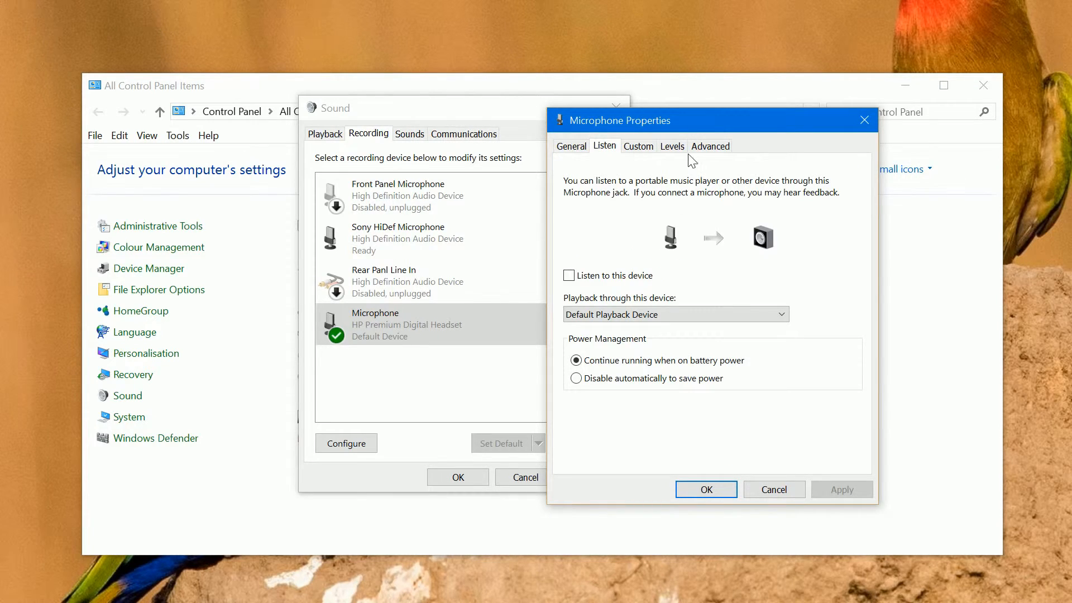
click(672, 147)
Step: Check which default sample rates and bit depths are offered for the HP headset microphone
click(705, 147)
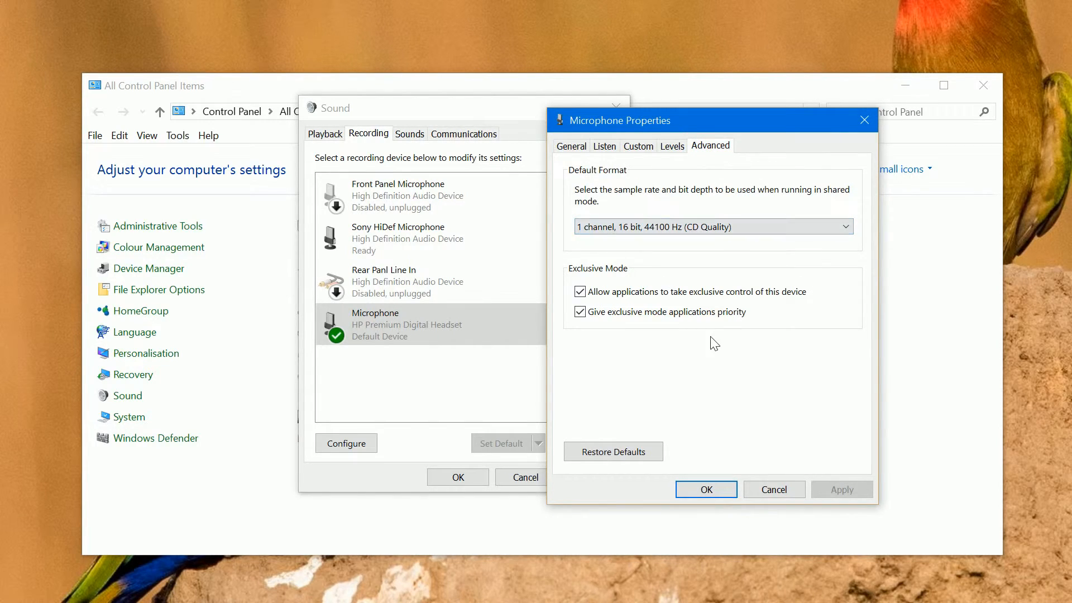
click(846, 228)
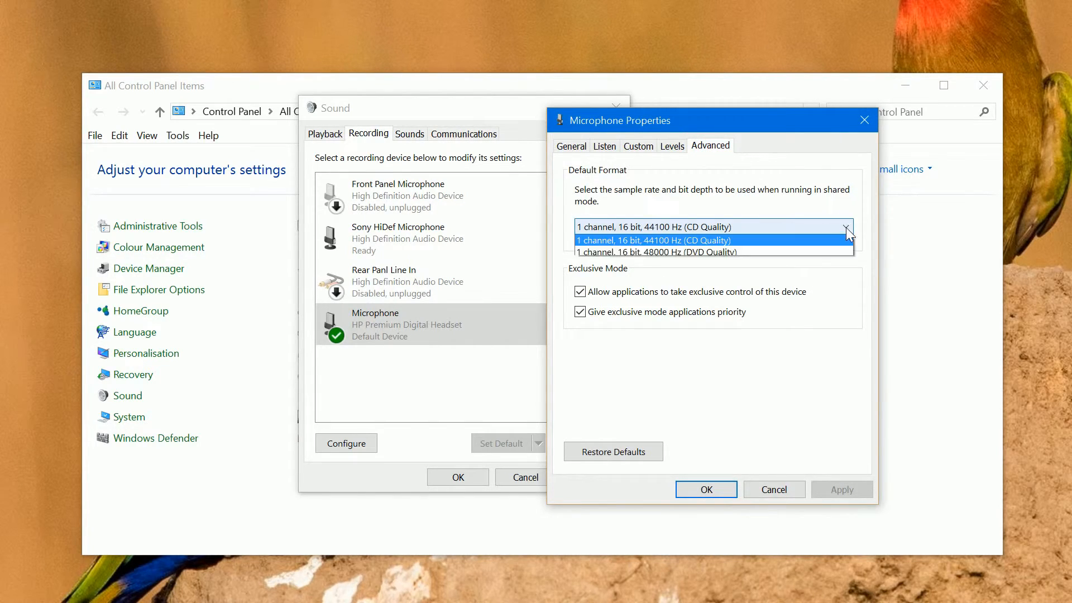
click(846, 228)
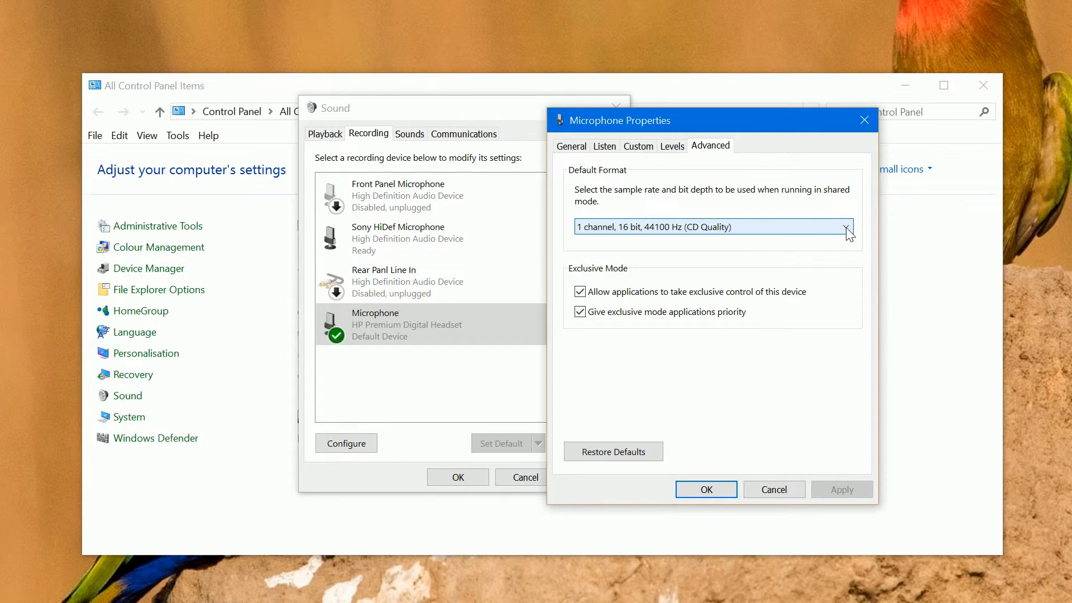
click(846, 228)
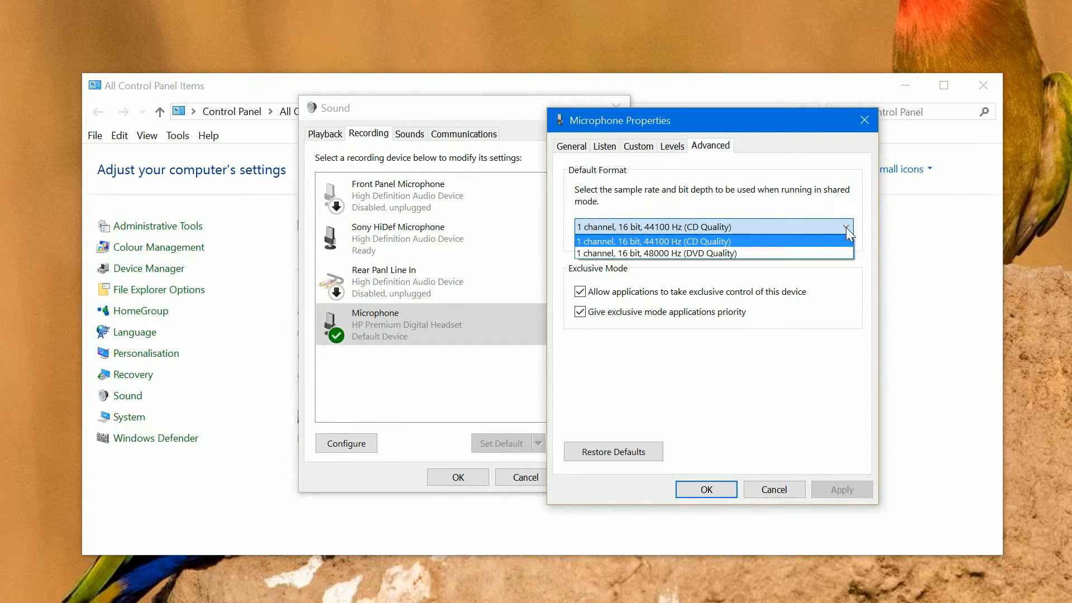
click(846, 228)
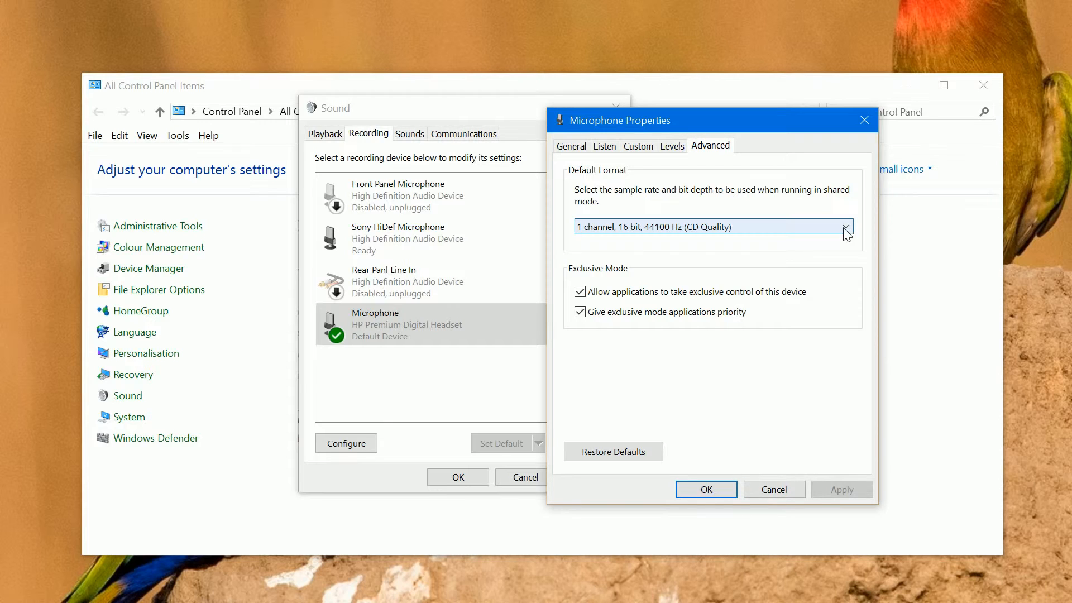
Step: Set the HP headset microphone's recording level to 100 and confirm its properties
click(676, 147)
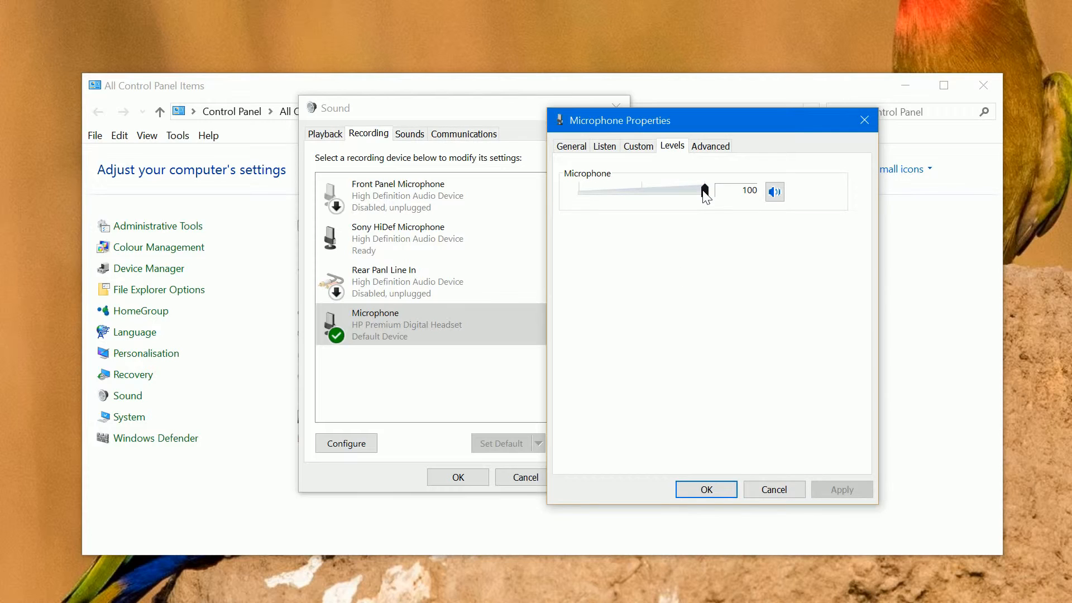
mouse_move(706, 196)
mouse_down()
mouse_move(598, 199)
mouse_move(699, 192)
mouse_up()
drag(700, 191, 704, 191)
click(704, 489)
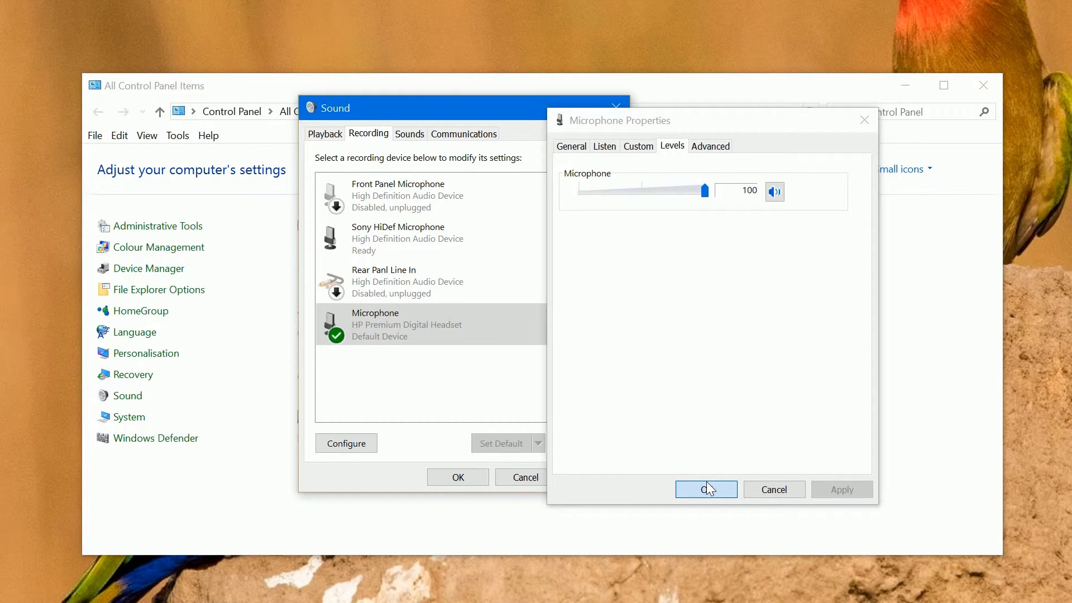
Step: Open the Sony HiDef Microphone's properties and set its level to 100 and its microphone boost to +30.0 dB
click(433, 227)
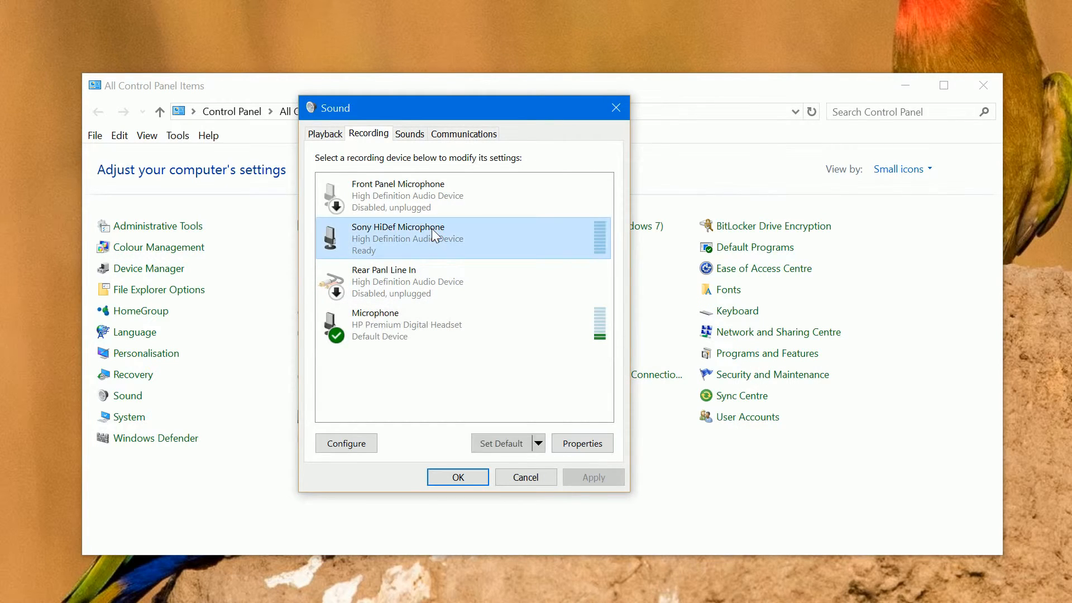
right_click(433, 226)
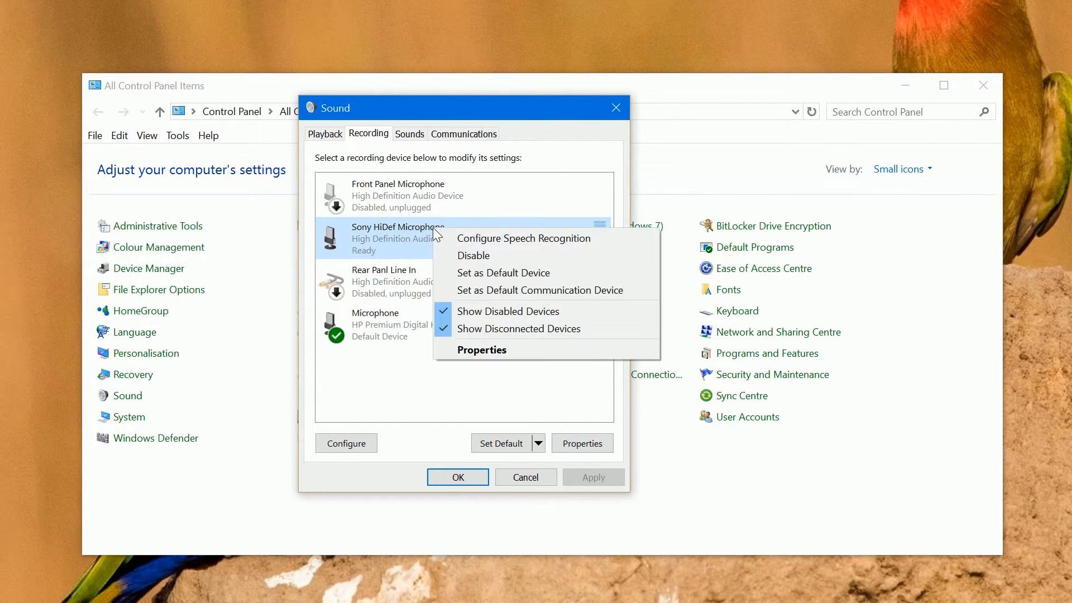
click(495, 350)
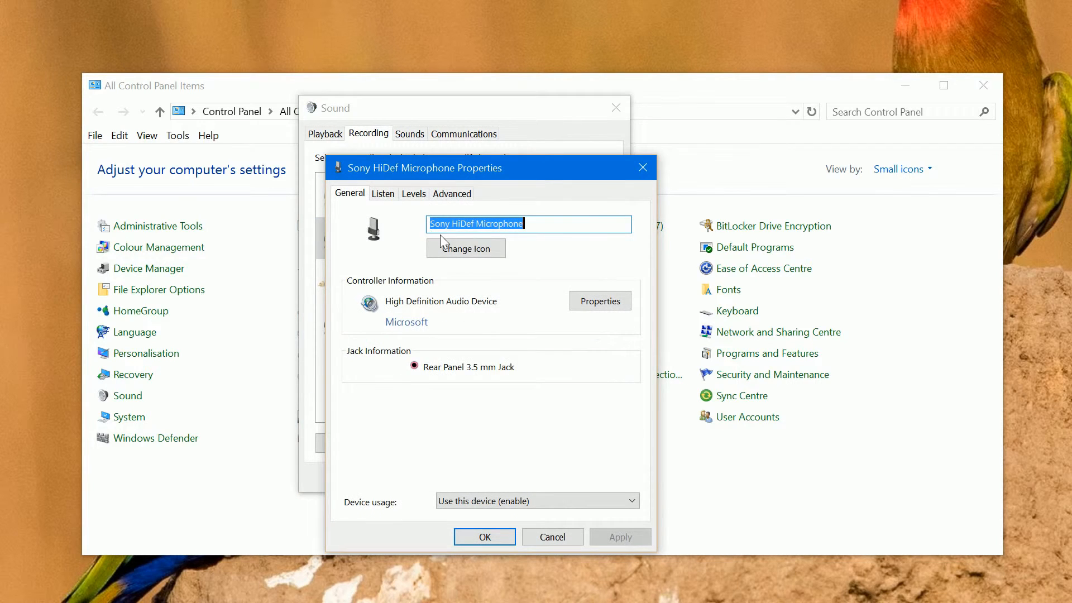
click(414, 193)
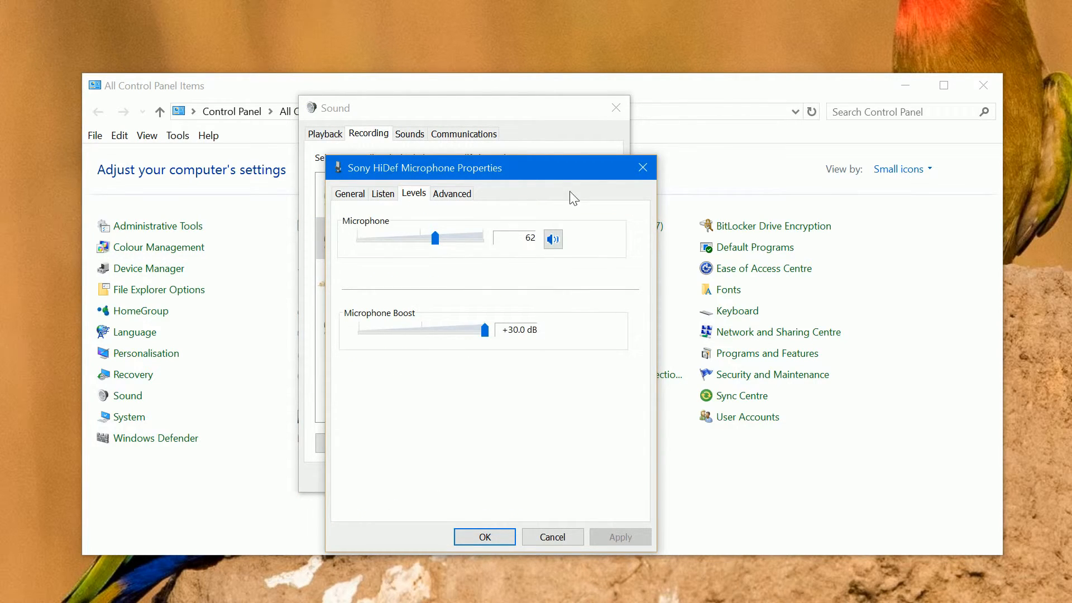
drag(555, 169, 657, 116)
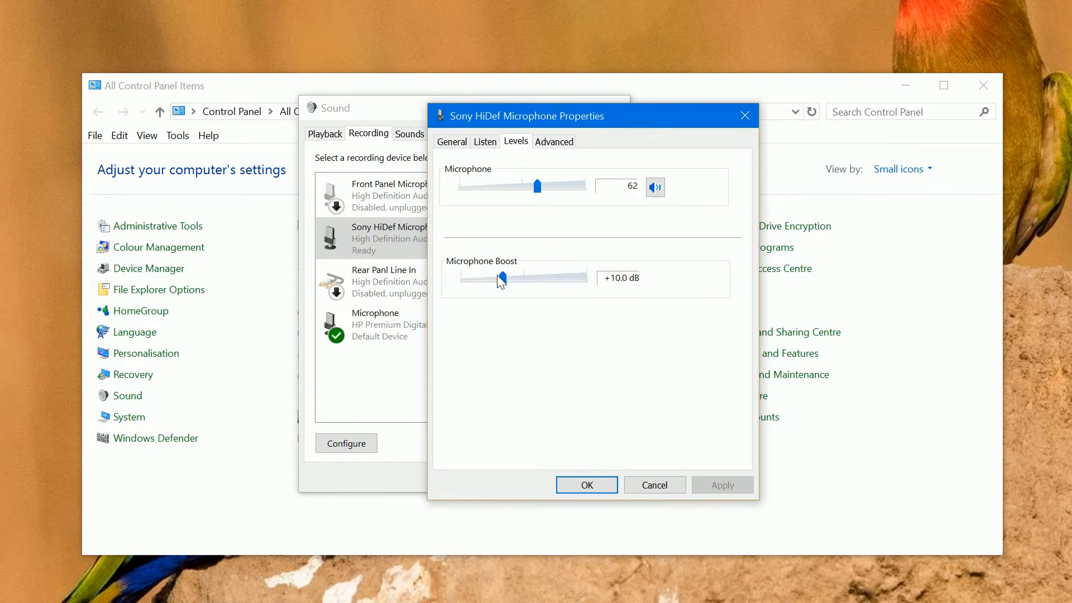
click(525, 281)
drag(545, 280, 585, 285)
drag(537, 187, 590, 189)
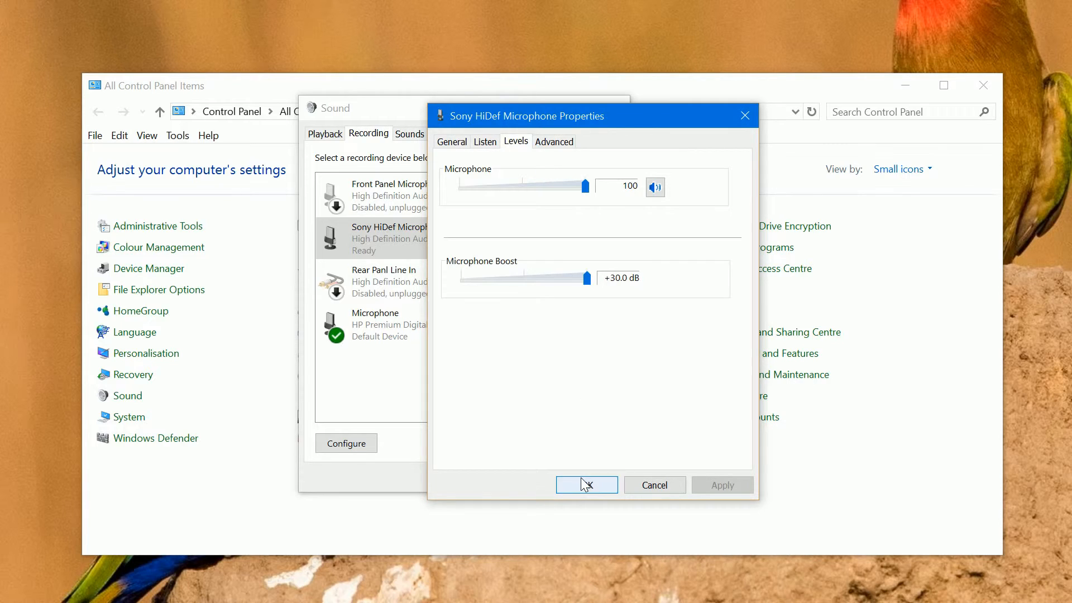
Step: Review the default formats offered for the Sony HiDef Microphone and its settings for listening through a playback device
click(561, 142)
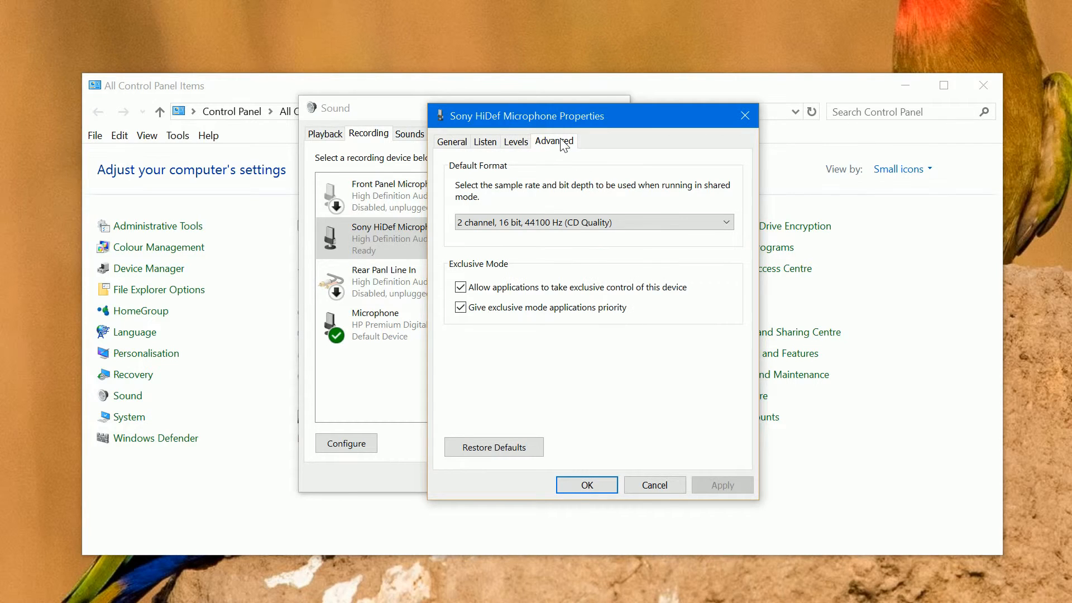
click(727, 222)
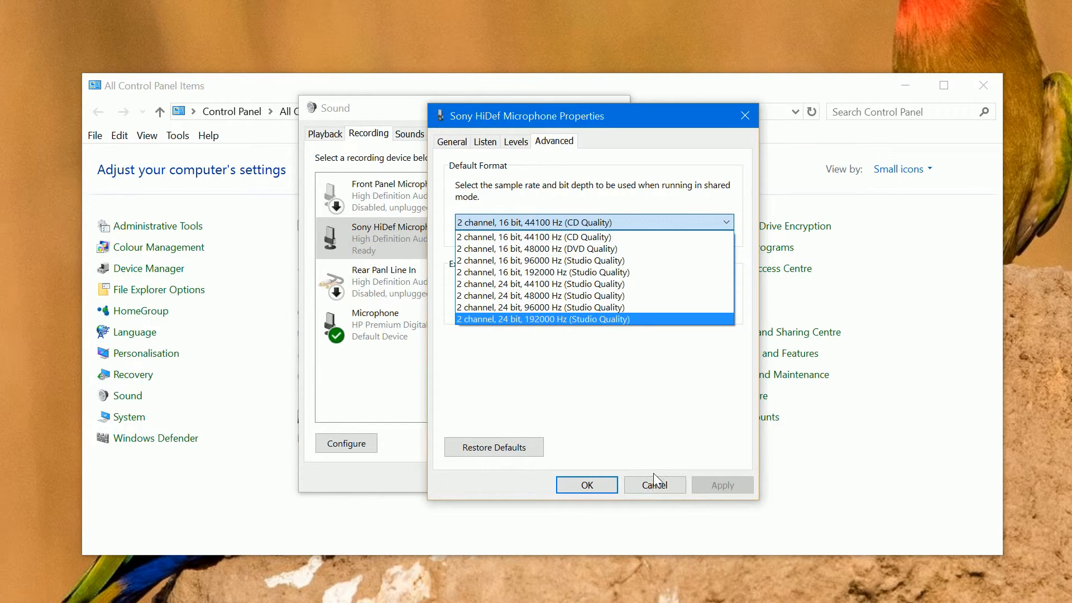
click(484, 143)
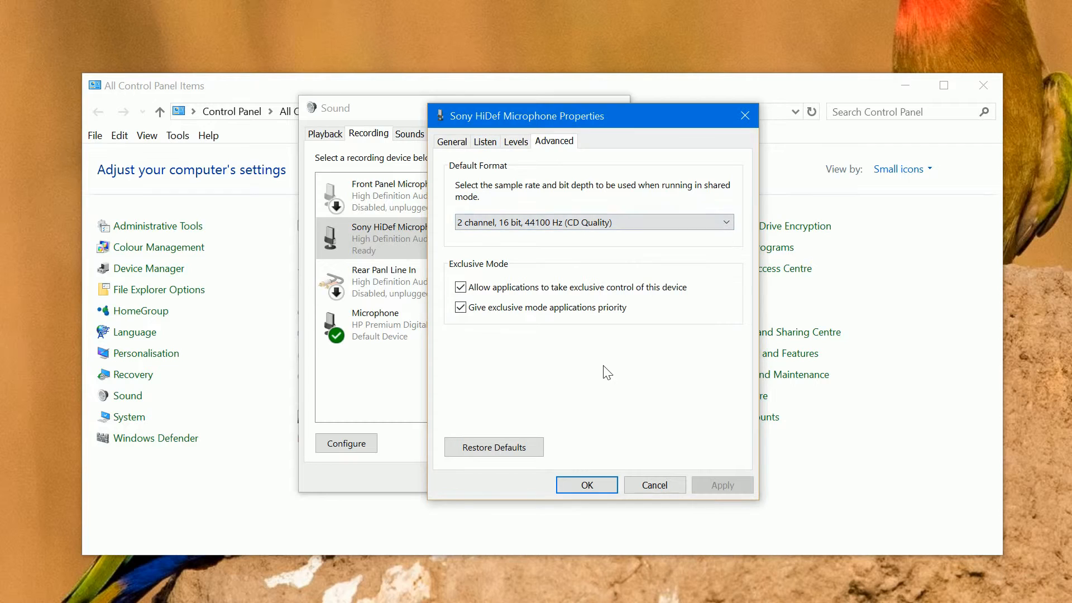
click(484, 142)
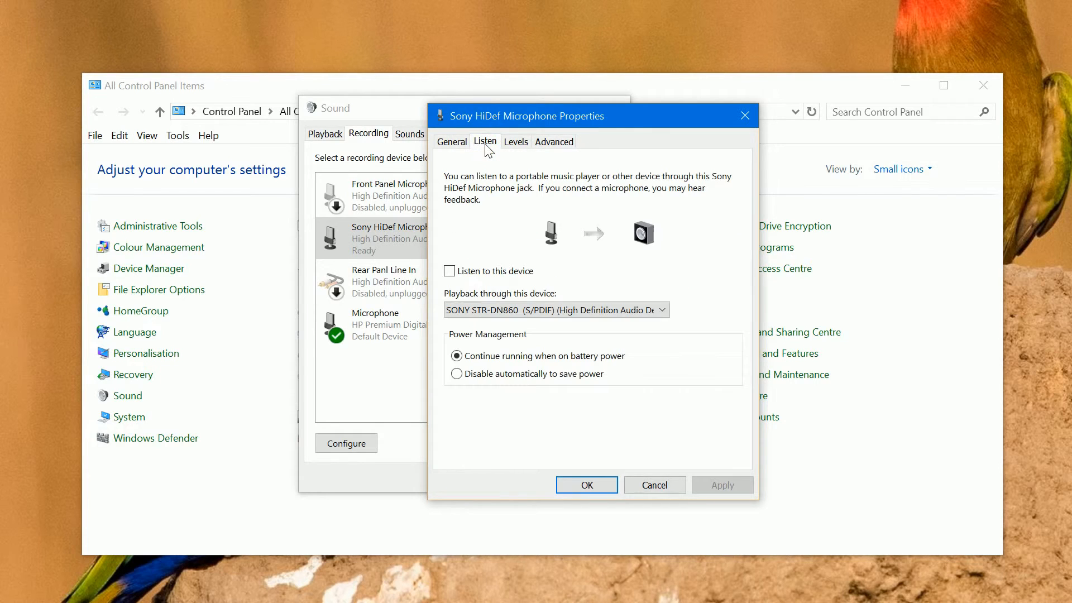
Step: Turn on listening to the Sony HiDef Microphone through the SONY STR-DN860 (S/PDIF) playback device and confirm its properties
click(449, 272)
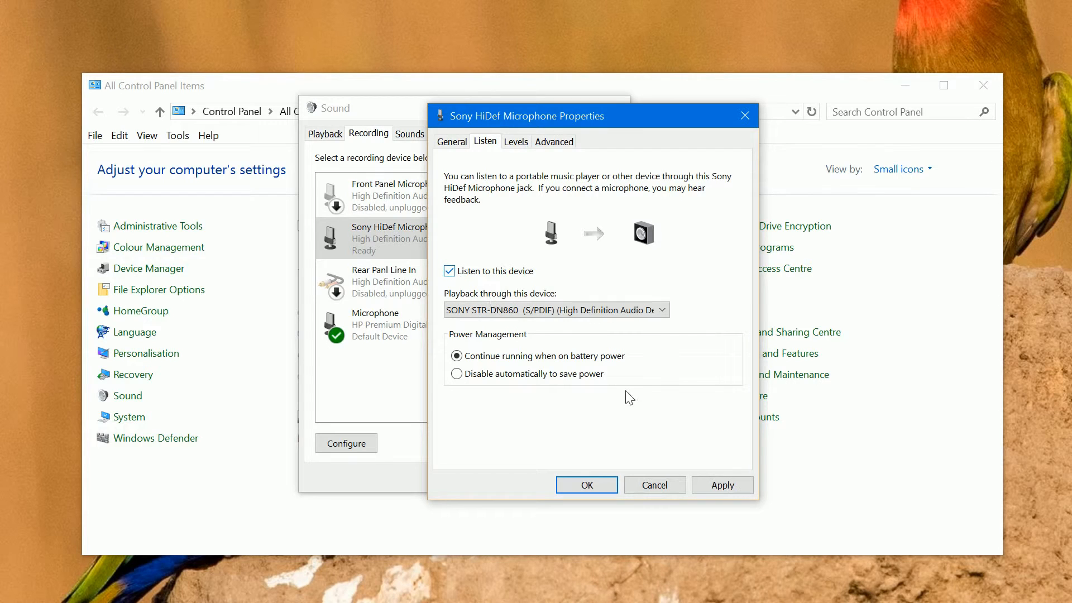
click(705, 491)
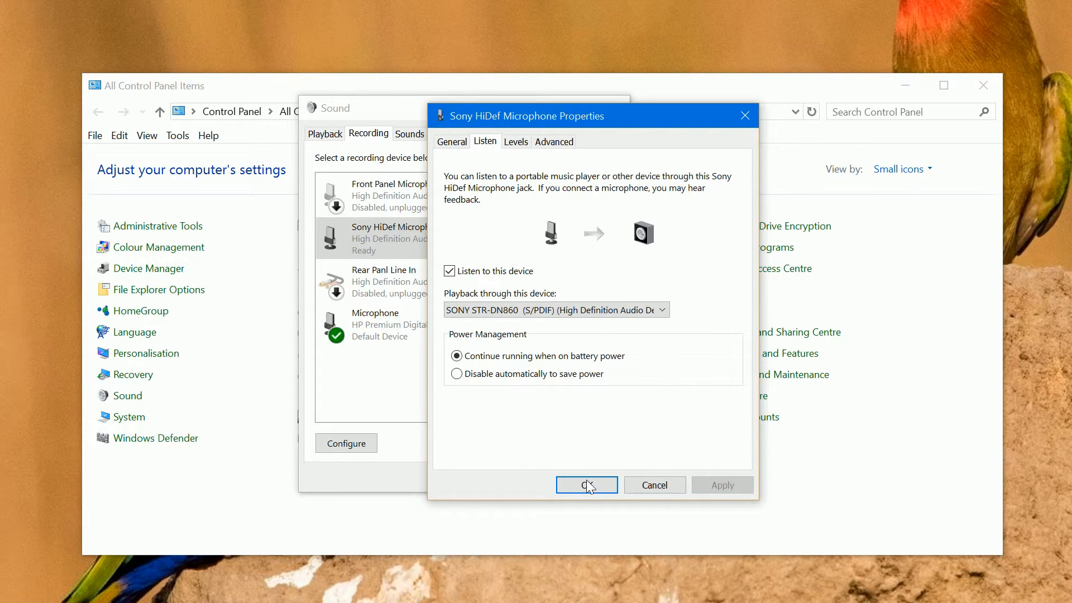
click(631, 311)
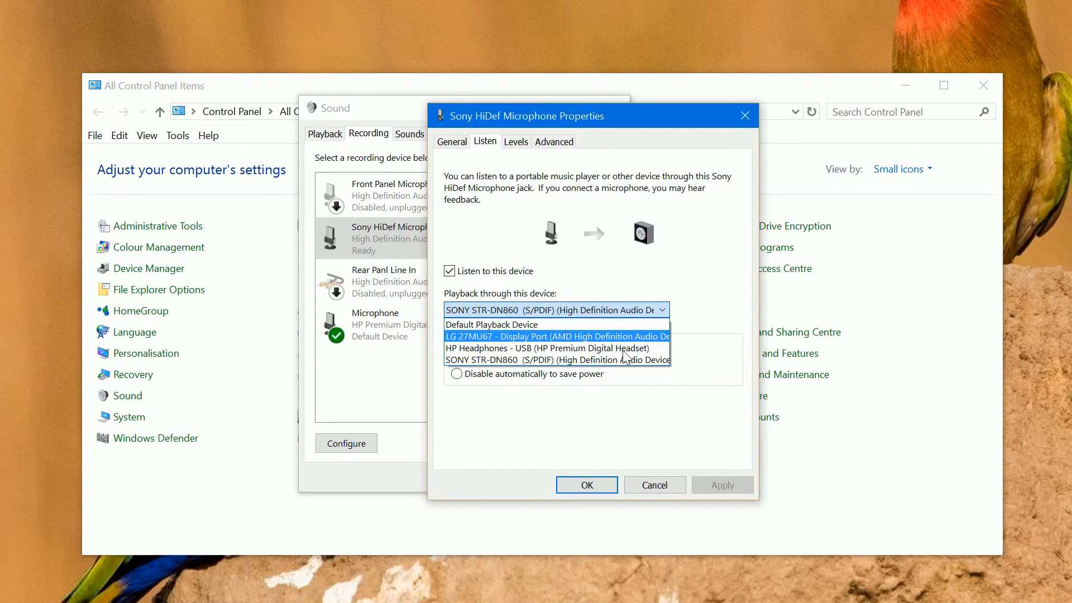
click(627, 424)
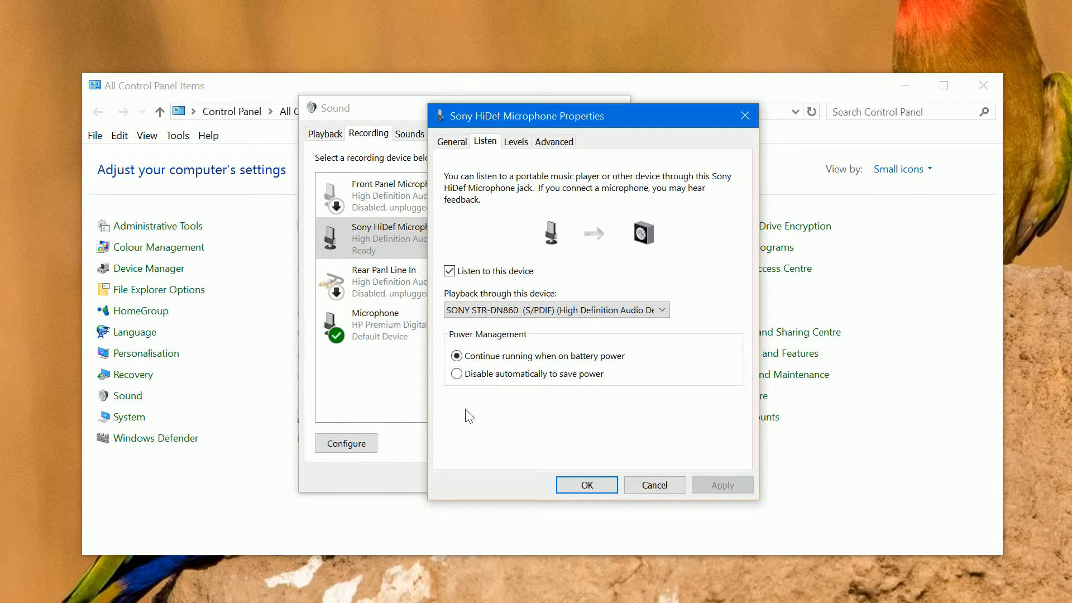
click(578, 485)
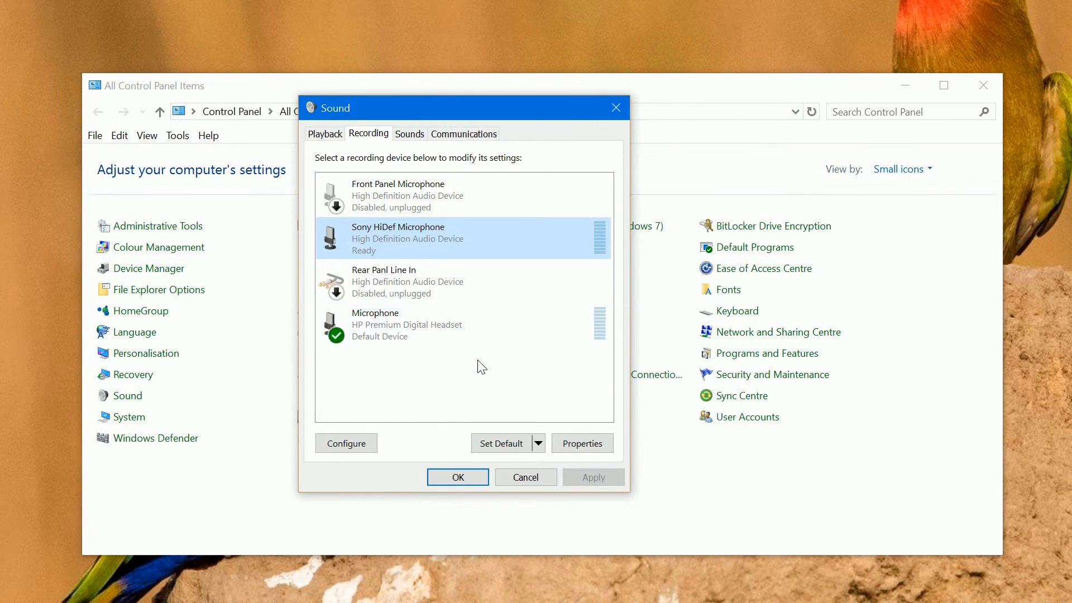
Step: Check the Sony HiDef Microphone's general properties for its jack information and close them without changes
click(377, 185)
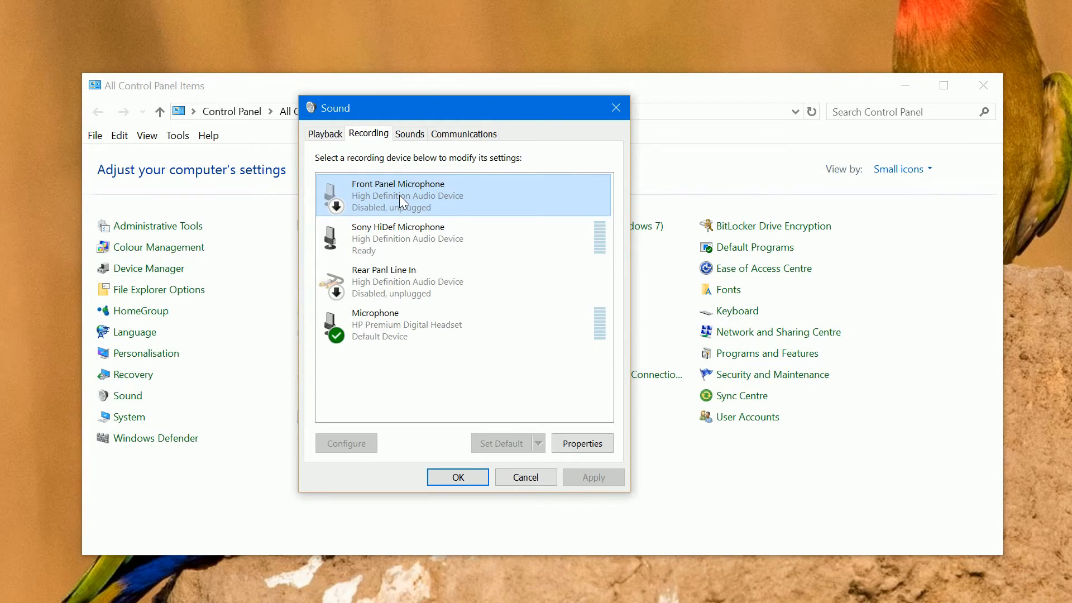
click(391, 283)
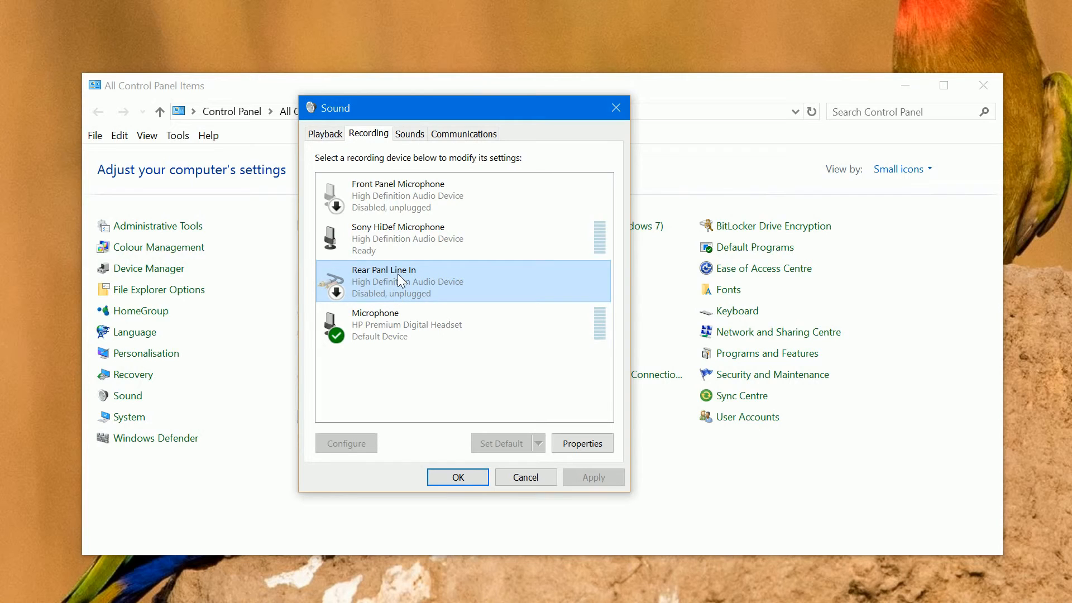
click(402, 232)
right_click(402, 233)
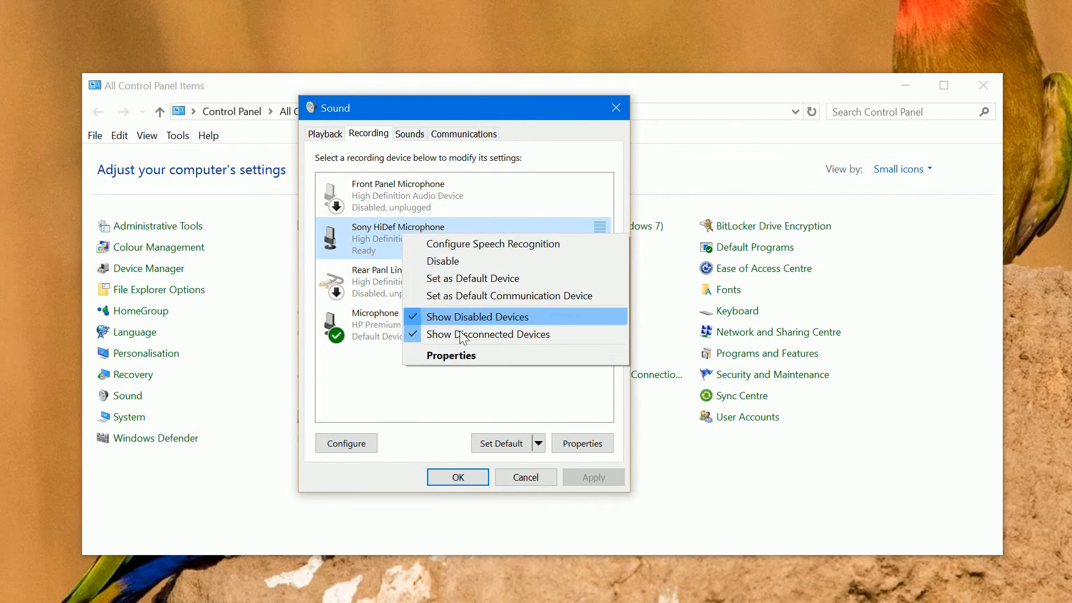
click(457, 355)
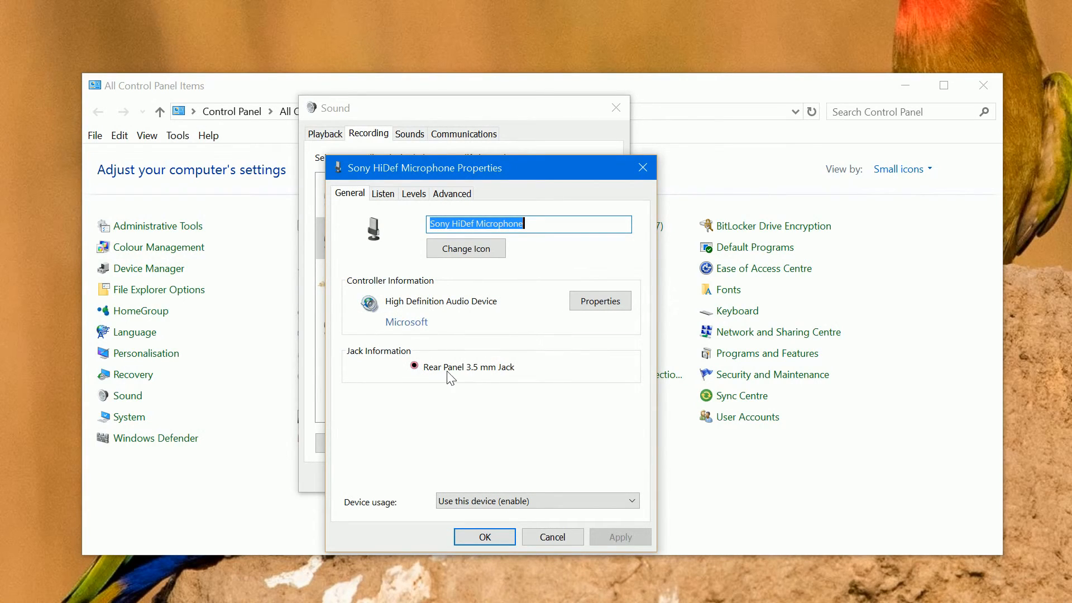
click(560, 539)
Step: Check the jack information and device usage of the Rear Panl Line In, and close the sound settings without changes
click(390, 283)
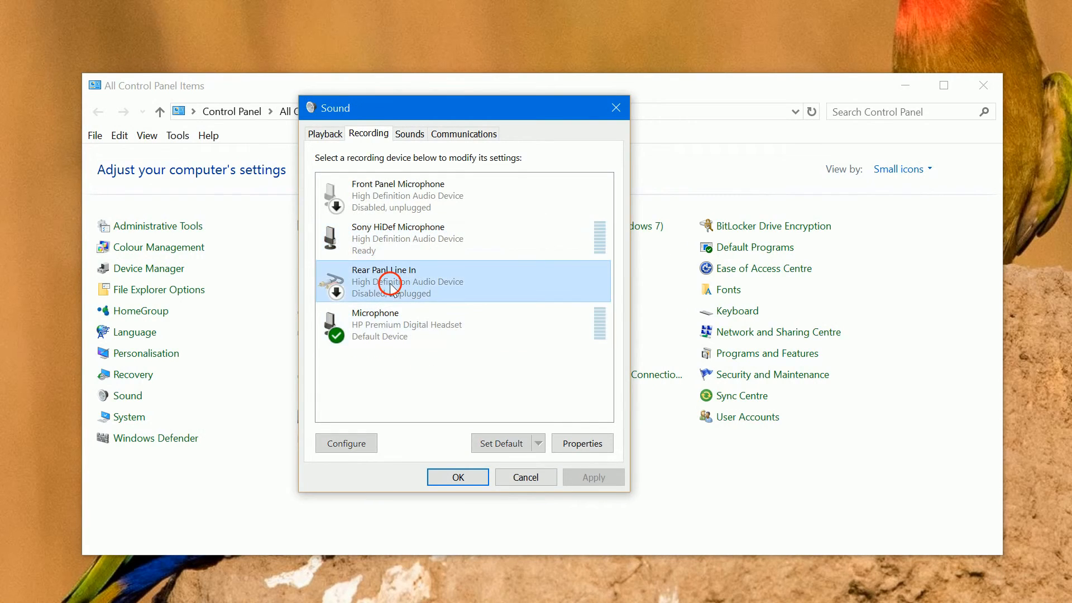
right_click(387, 282)
click(441, 390)
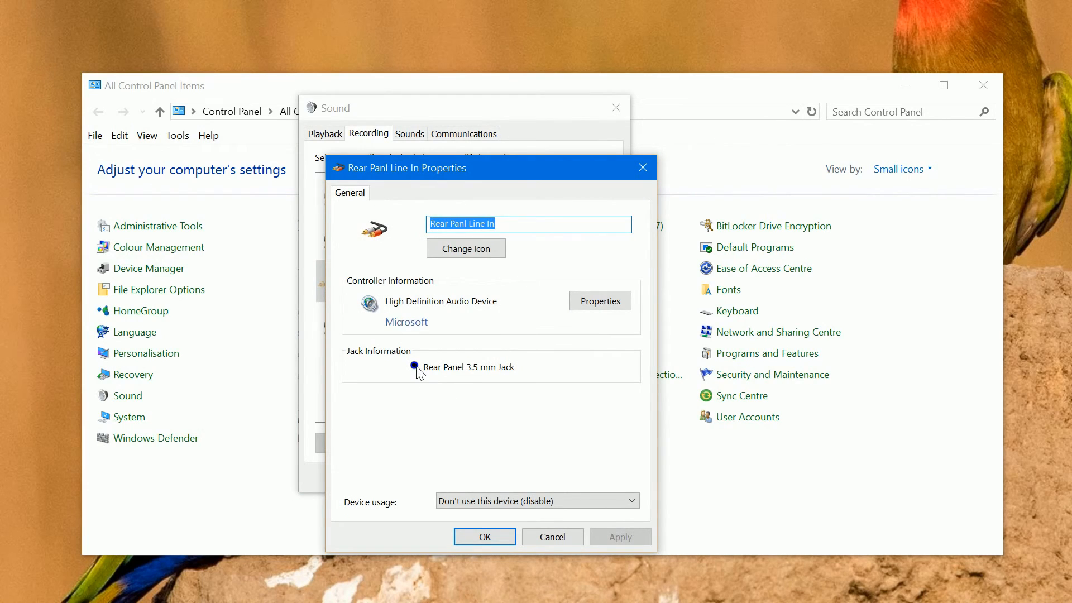
click(553, 537)
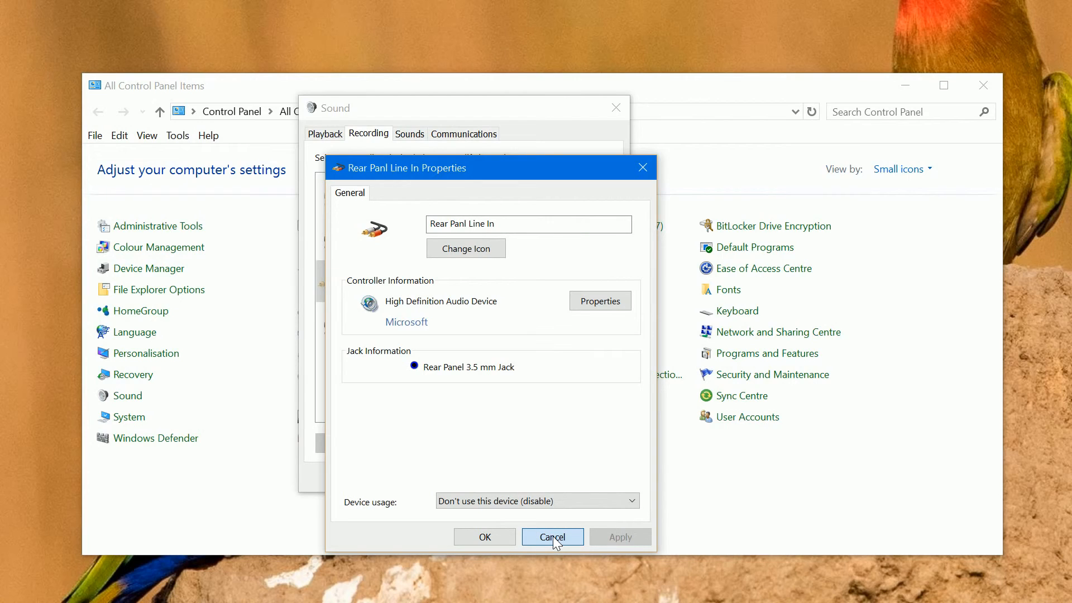
click(553, 536)
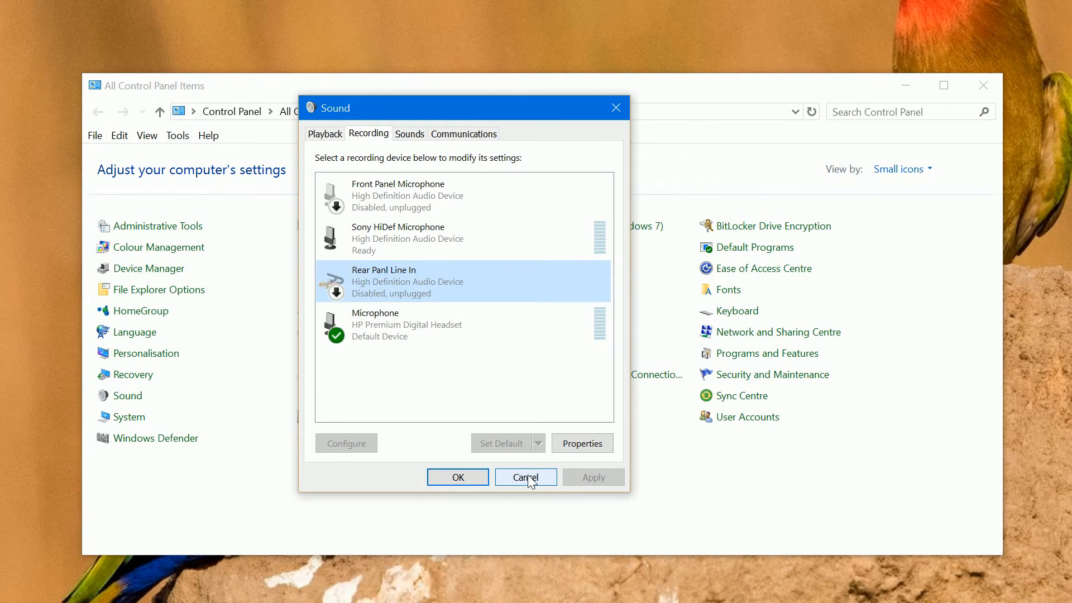
click(529, 481)
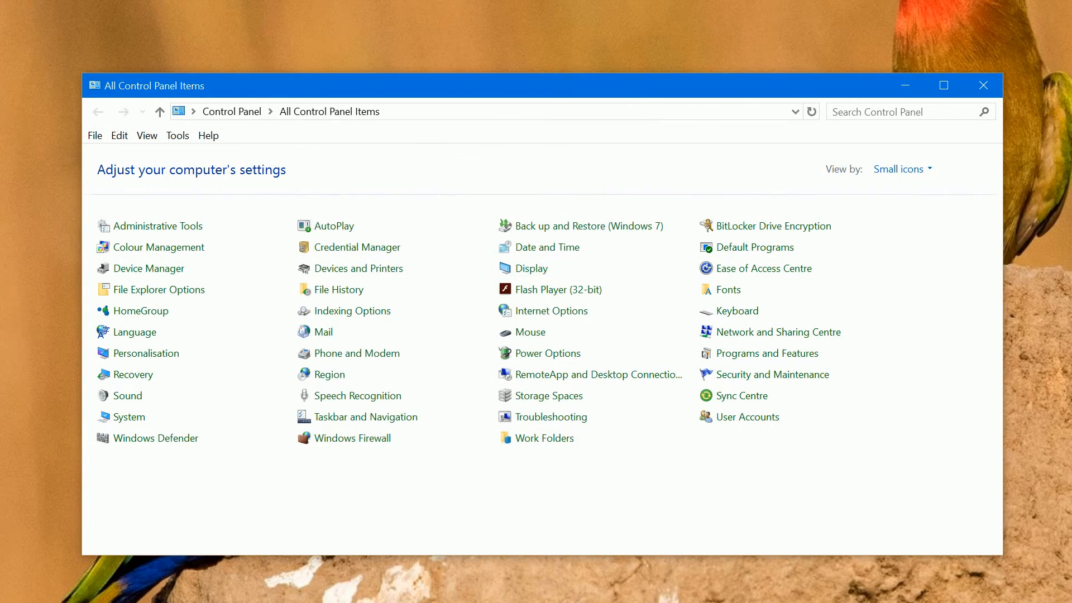